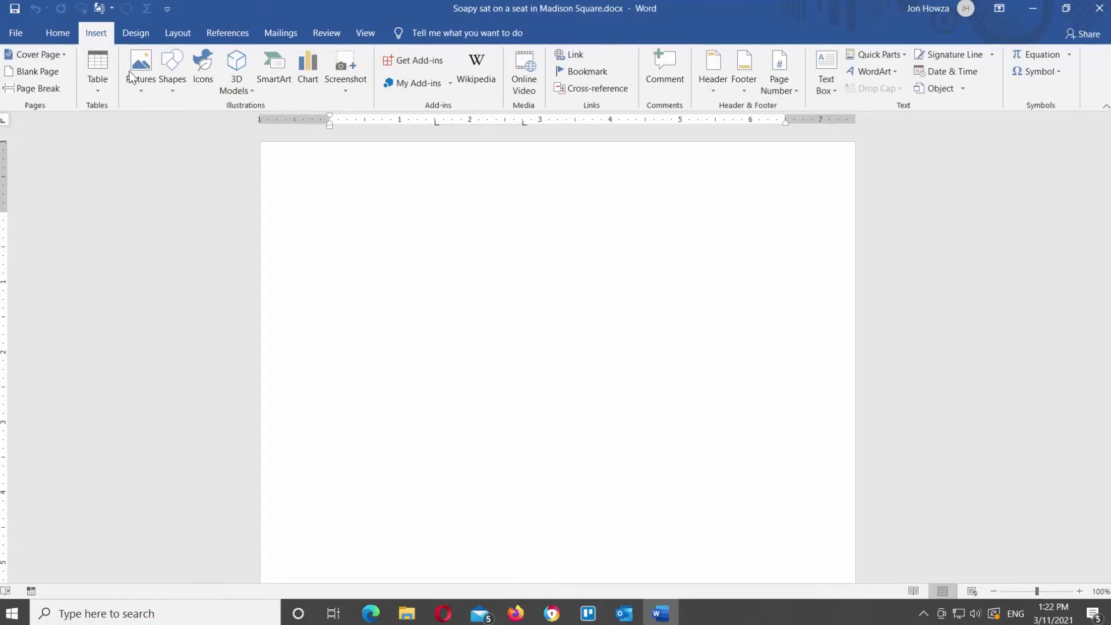
- Insert HOWZA_wall_office.jpg from D (E:) > Picture and place the cursor below it
left_click(141, 91)
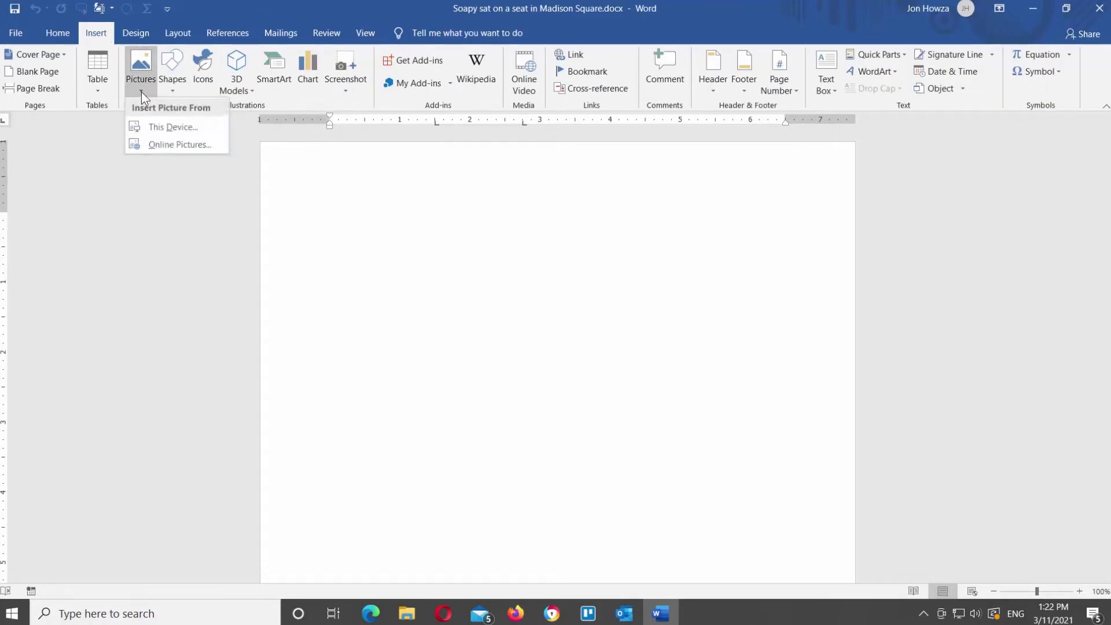
left_click(212, 130)
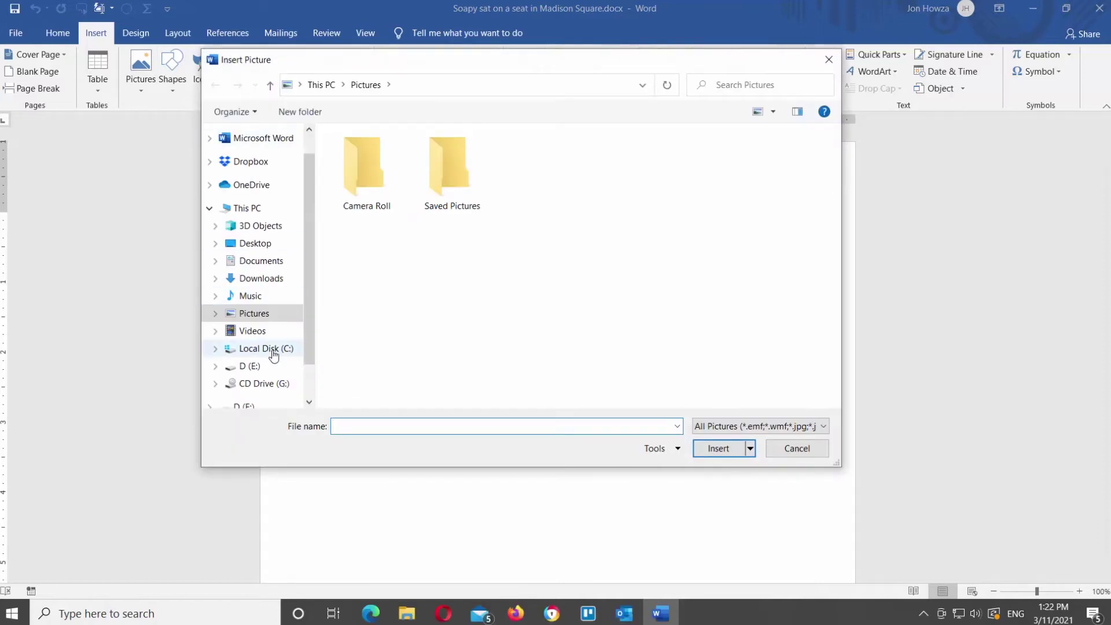
left_click(272, 367)
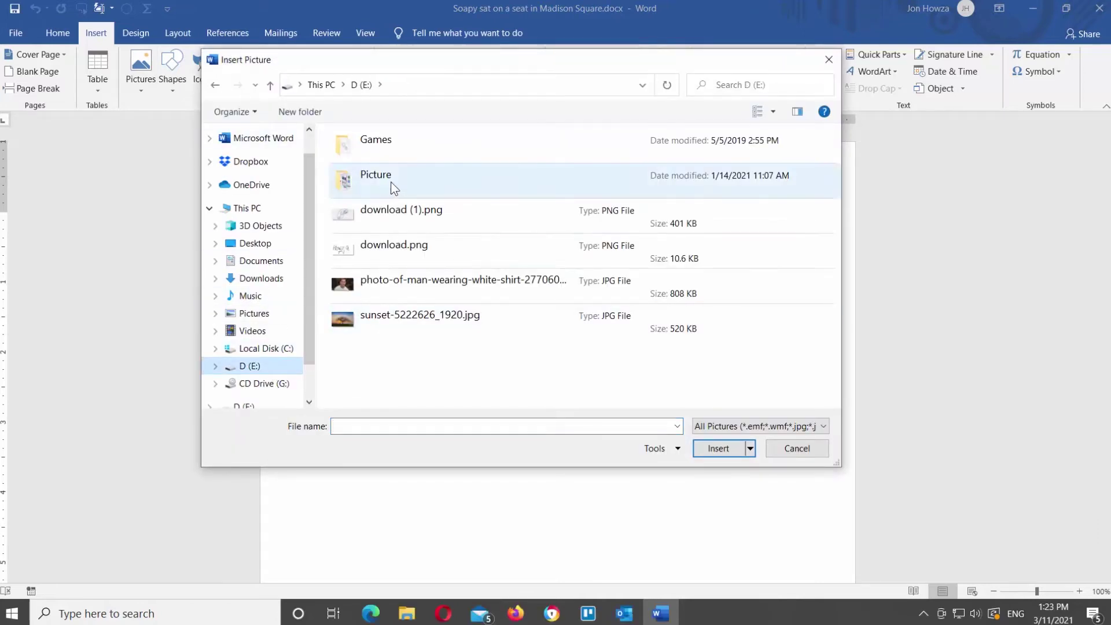
double_click(391, 182)
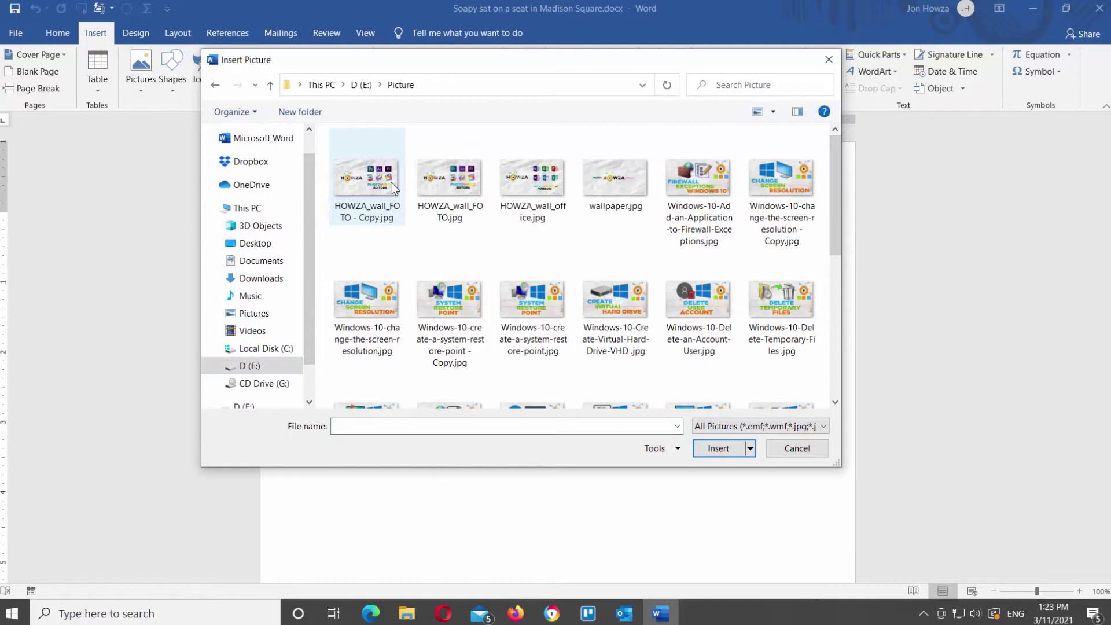
left_click(552, 186)
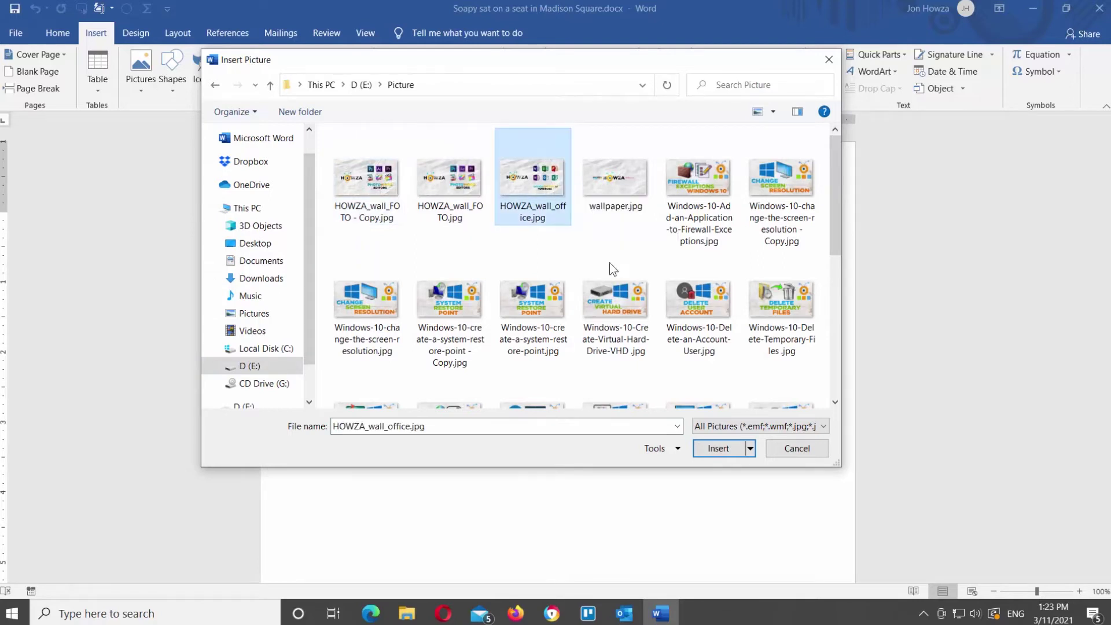
left_click(718, 448)
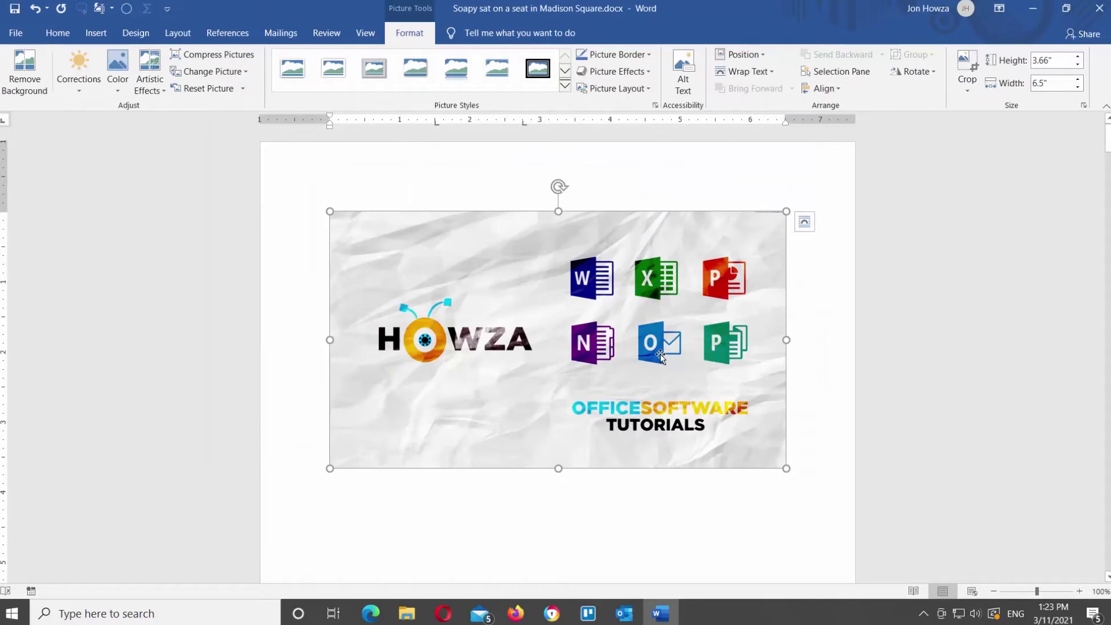
scroll(664, 358, "down", 4)
left_click(660, 353)
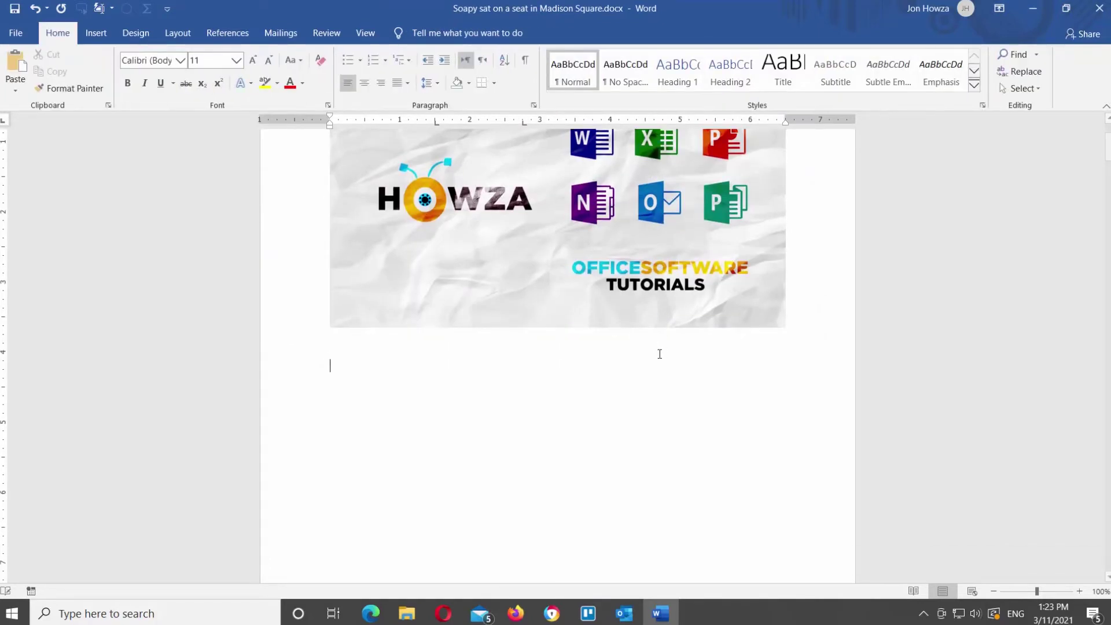
- Search Online Pictures for 'dog' and scroll through the results
left_click(97, 33)
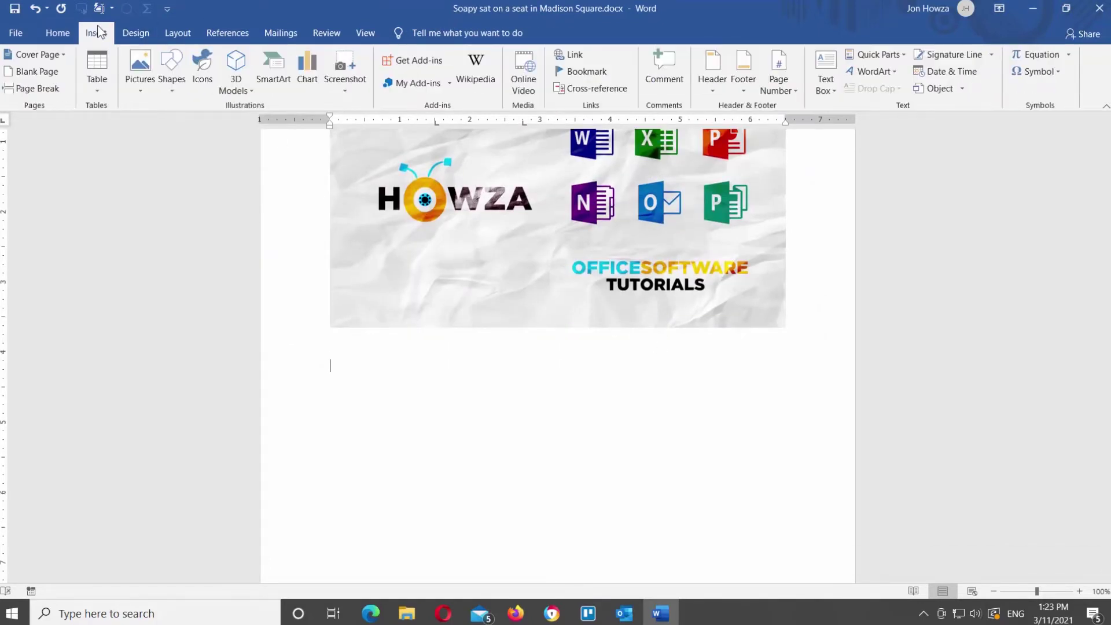
left_click(137, 81)
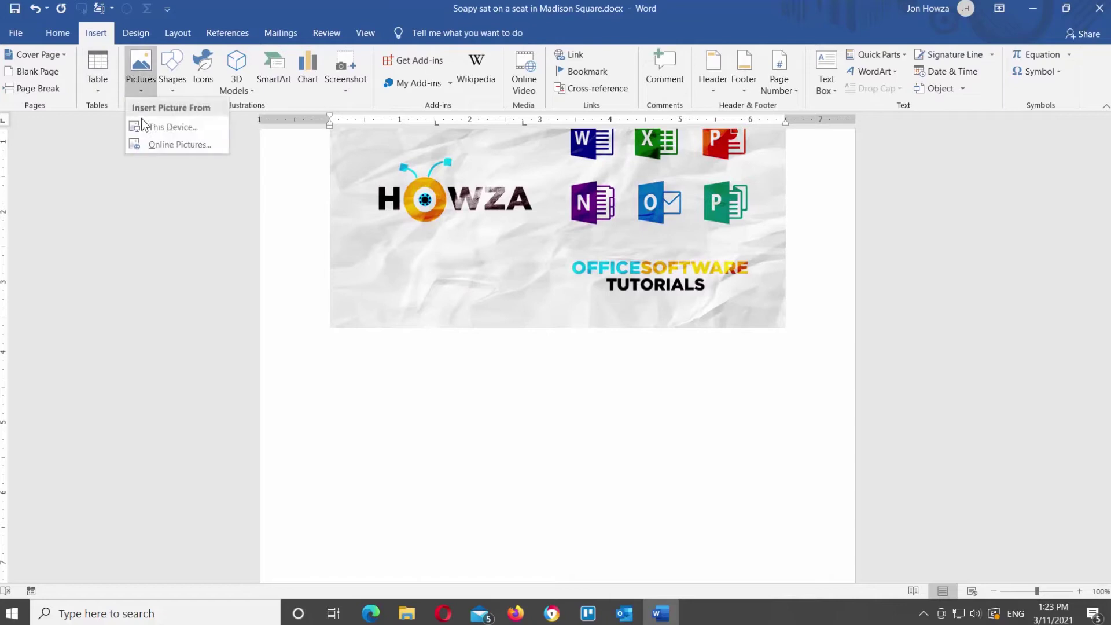
left_click(154, 144)
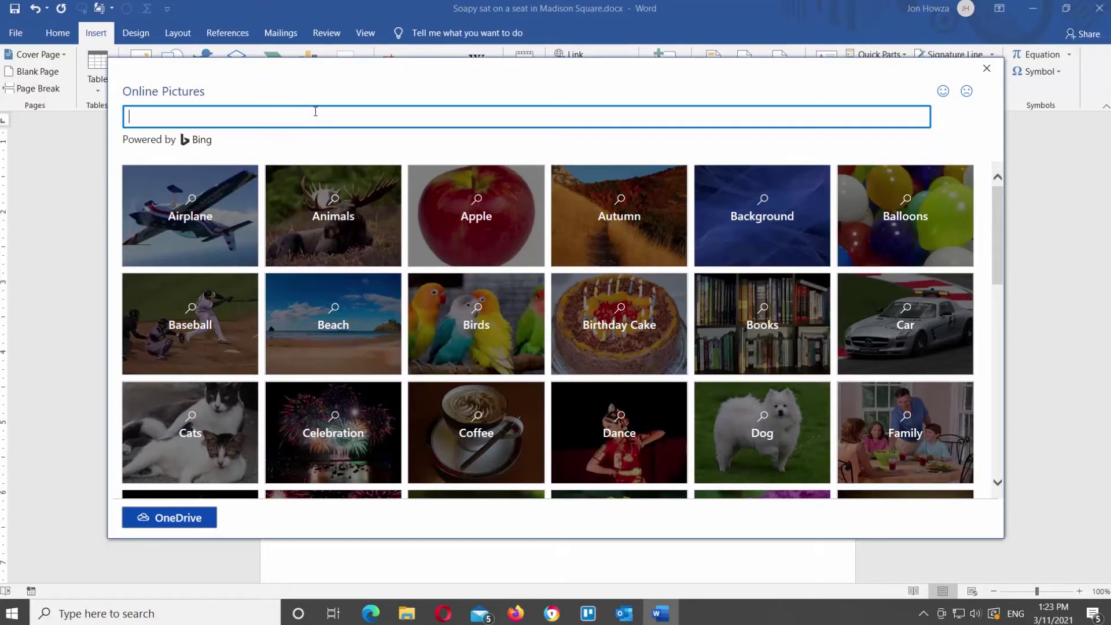
type("dog")
key("Return")
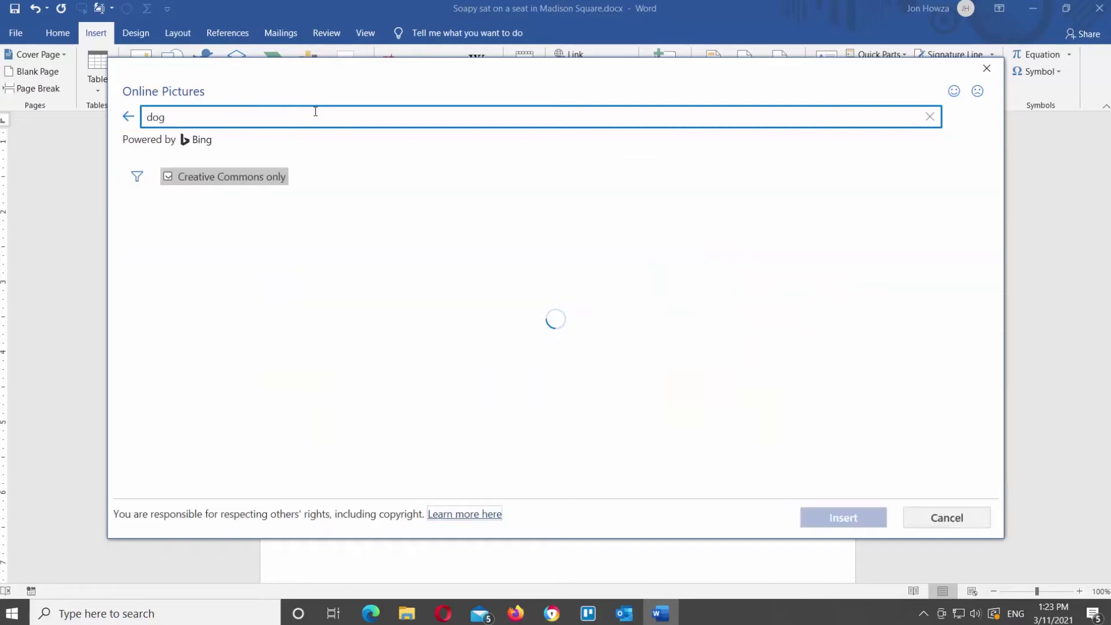
scroll(463, 260, "down", 2)
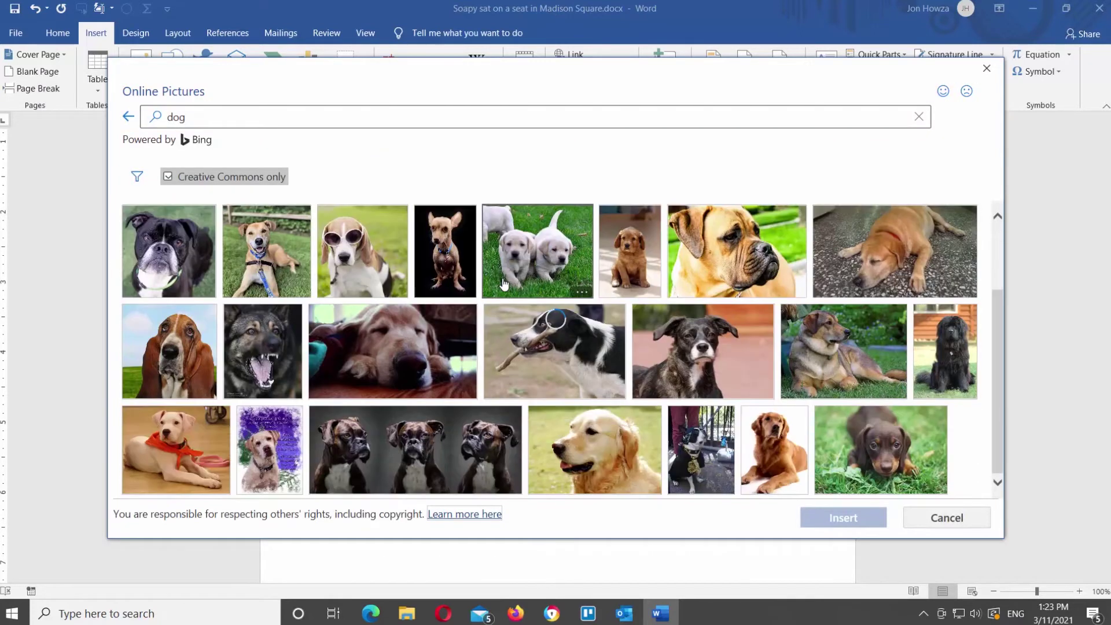
scroll(503, 284, "up", 2)
- Clear the search and insert a rolling-waves photo from the Beach category
left_click(226, 116)
key("BackSpace")
key("BackSpace")
key("BackSpace")
left_click(128, 116)
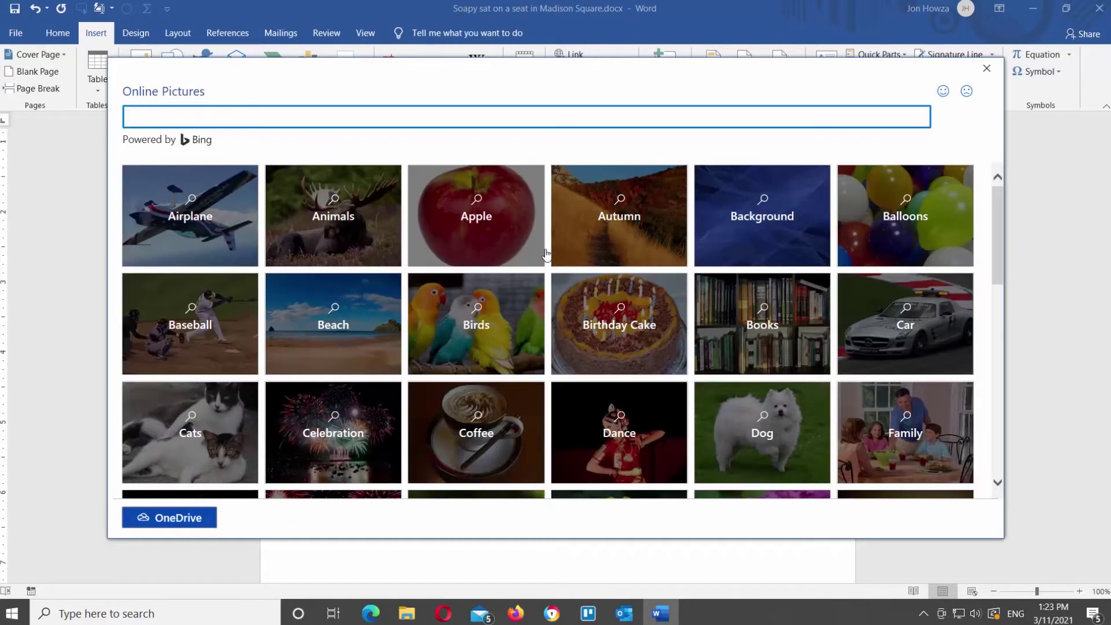
left_click(341, 343)
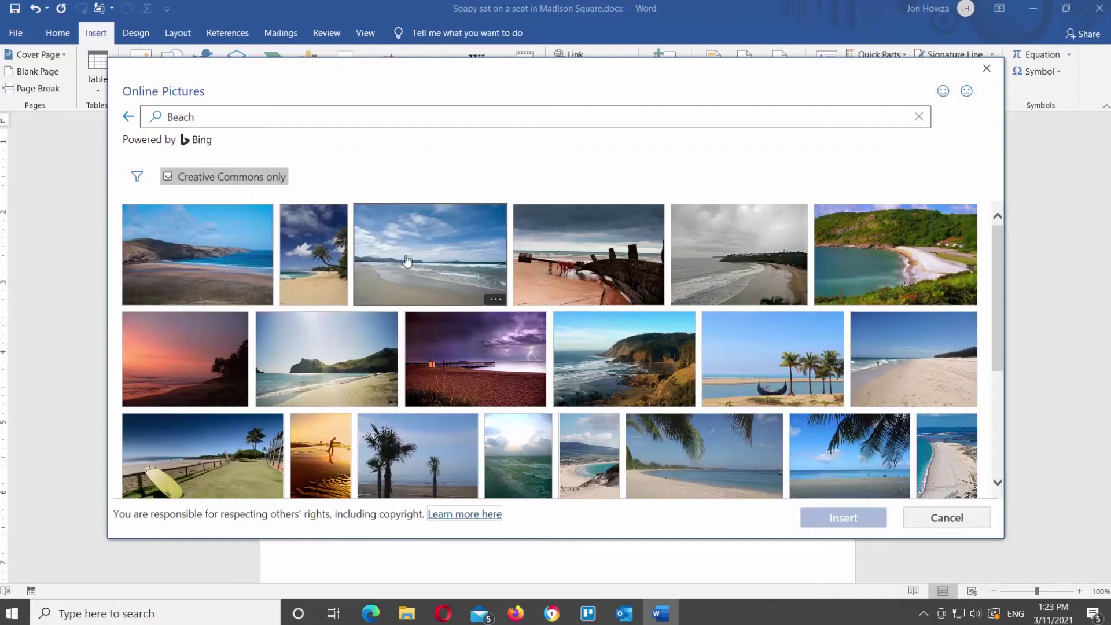
left_click(405, 262)
left_click(859, 516)
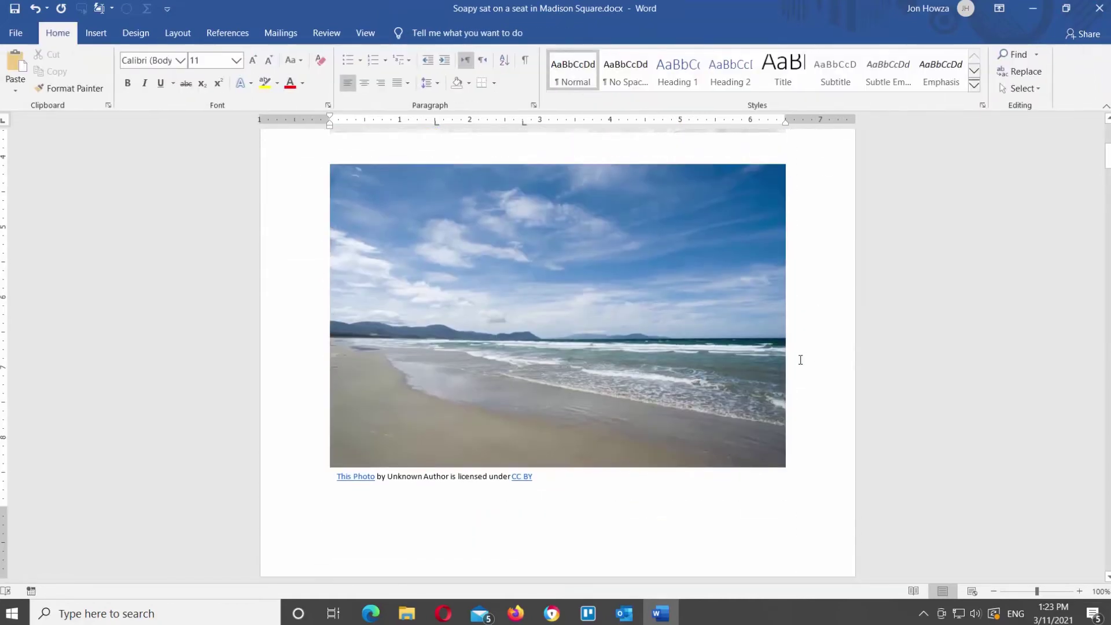
scroll(798, 359, "up", 5)
- Select the HOWZA logo and preview the Corrections and Color galleries without applying anything
left_click(631, 321)
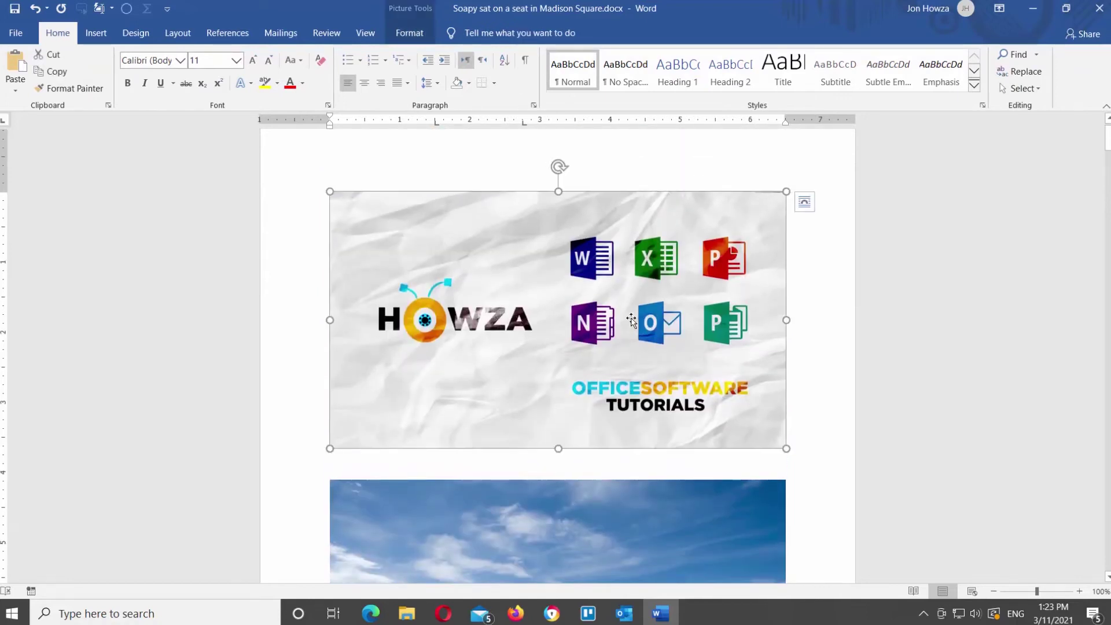
left_click(408, 33)
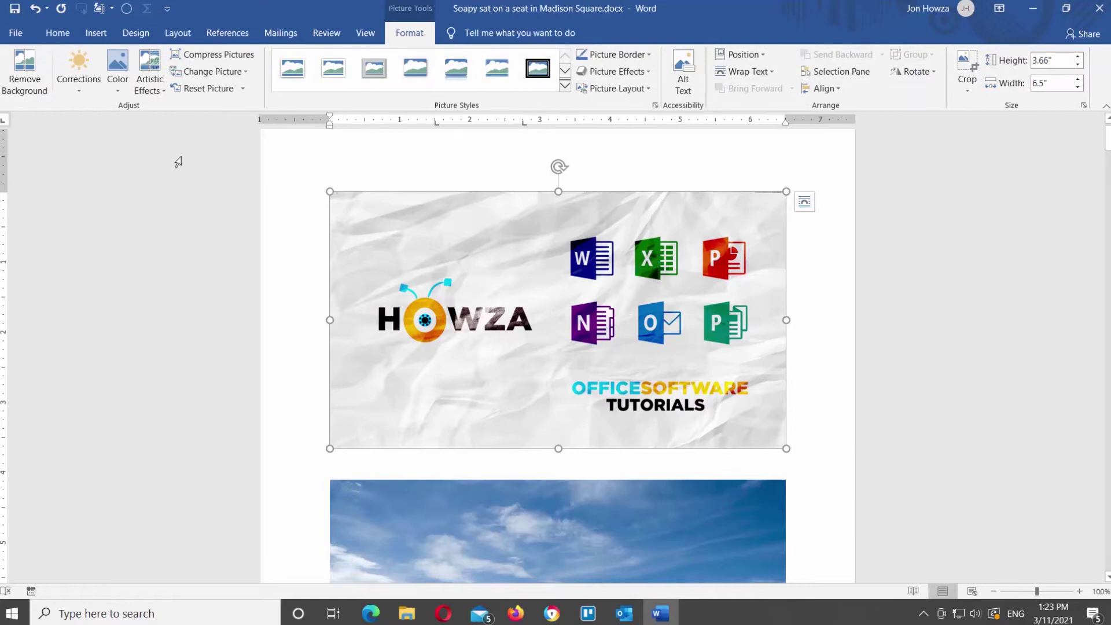
left_click(85, 89)
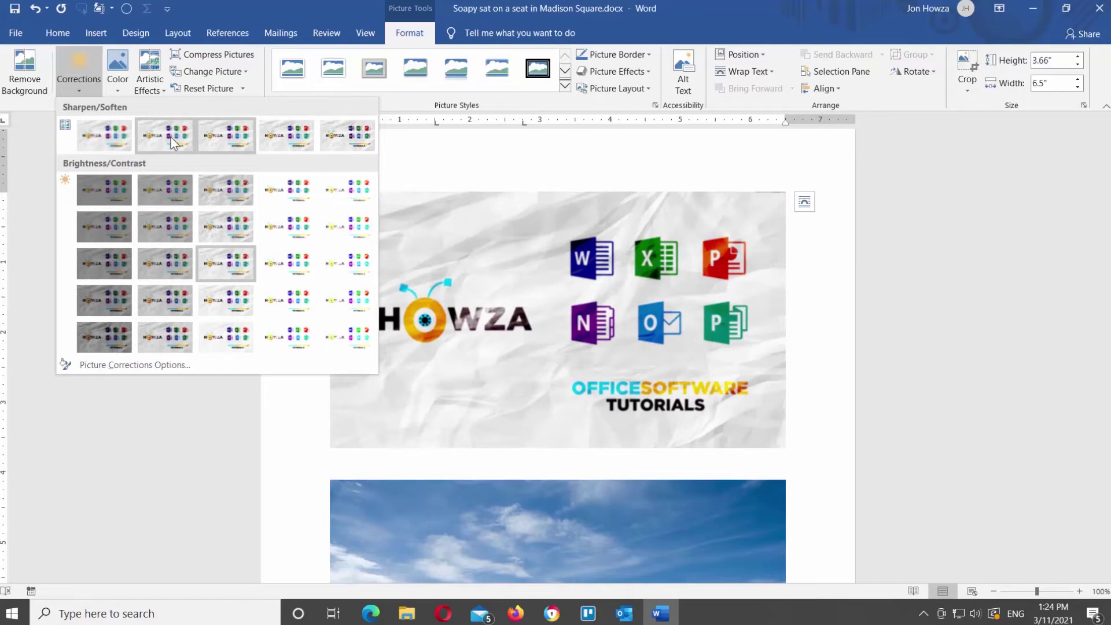
left_click(89, 88)
left_click(123, 89)
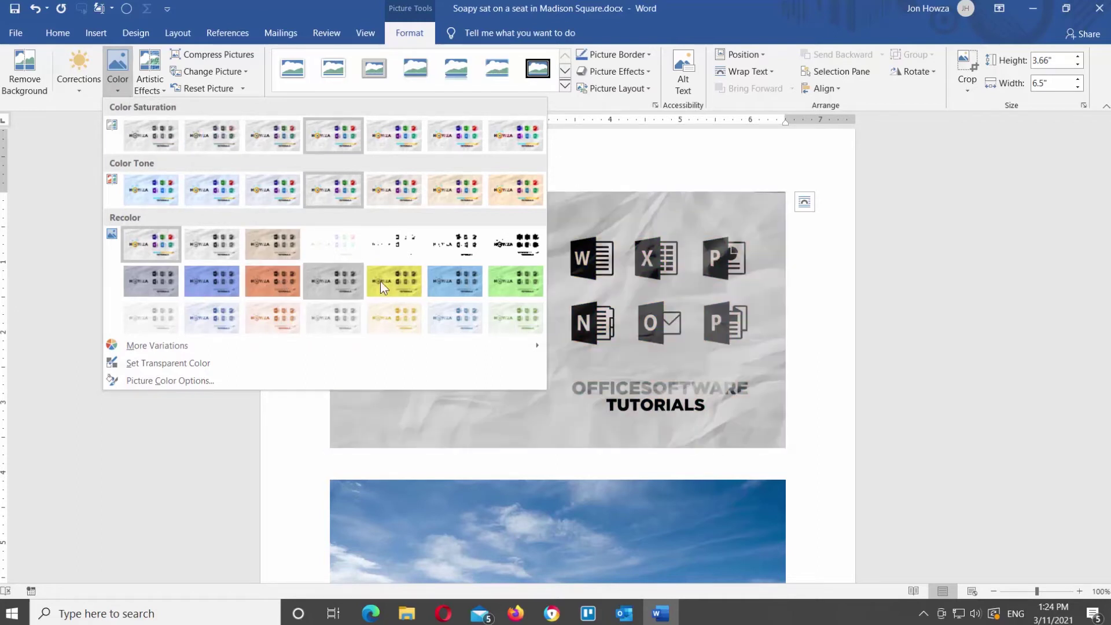
left_click(116, 92)
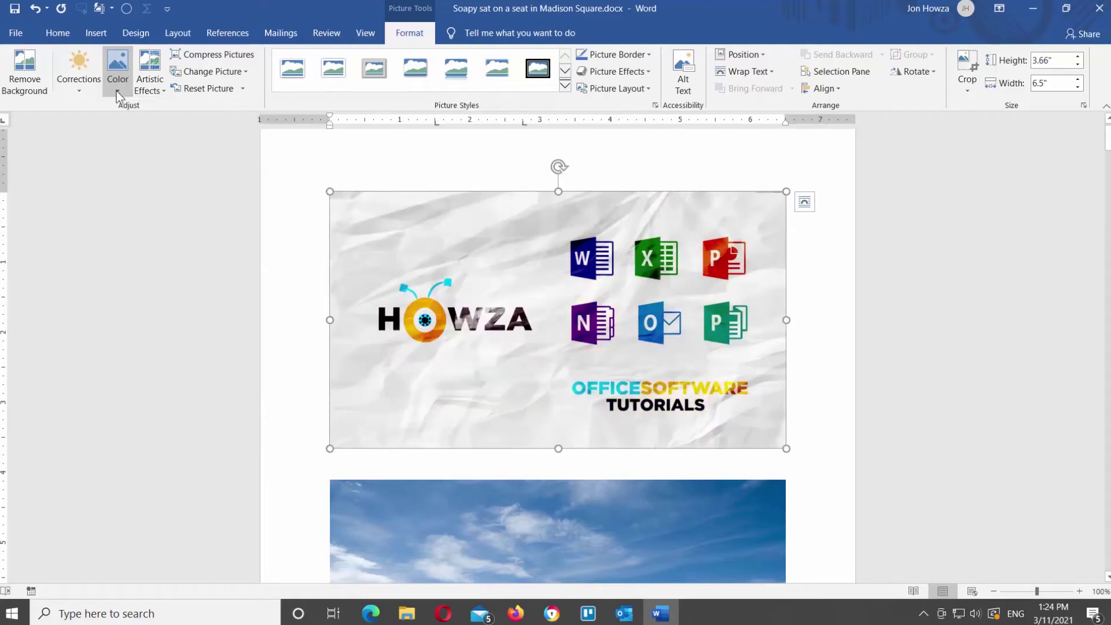
left_click(160, 92)
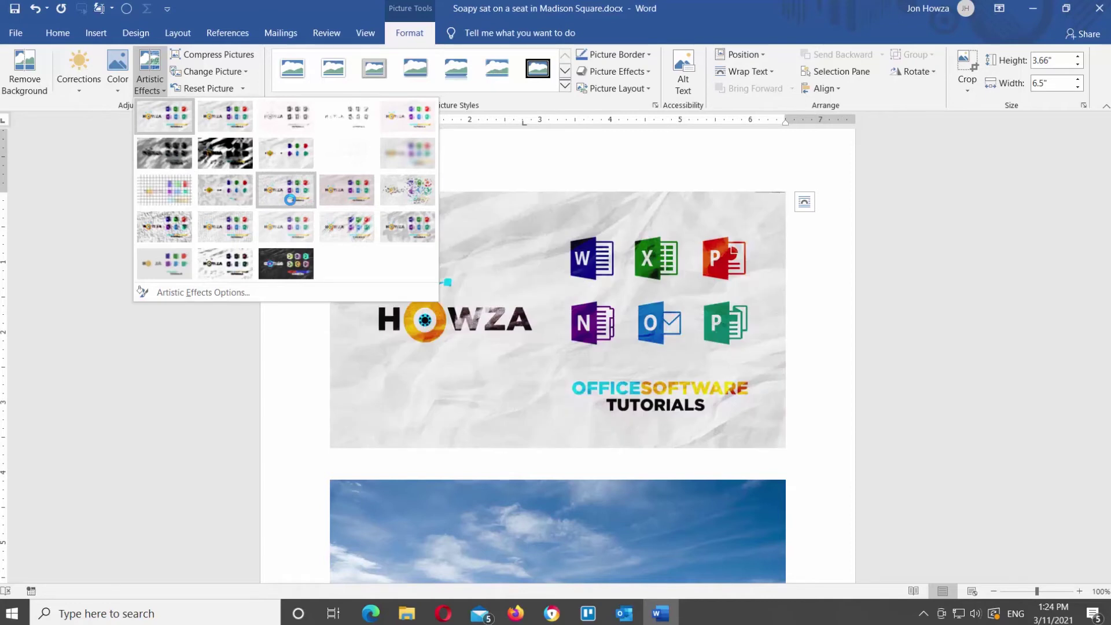
left_click(159, 89)
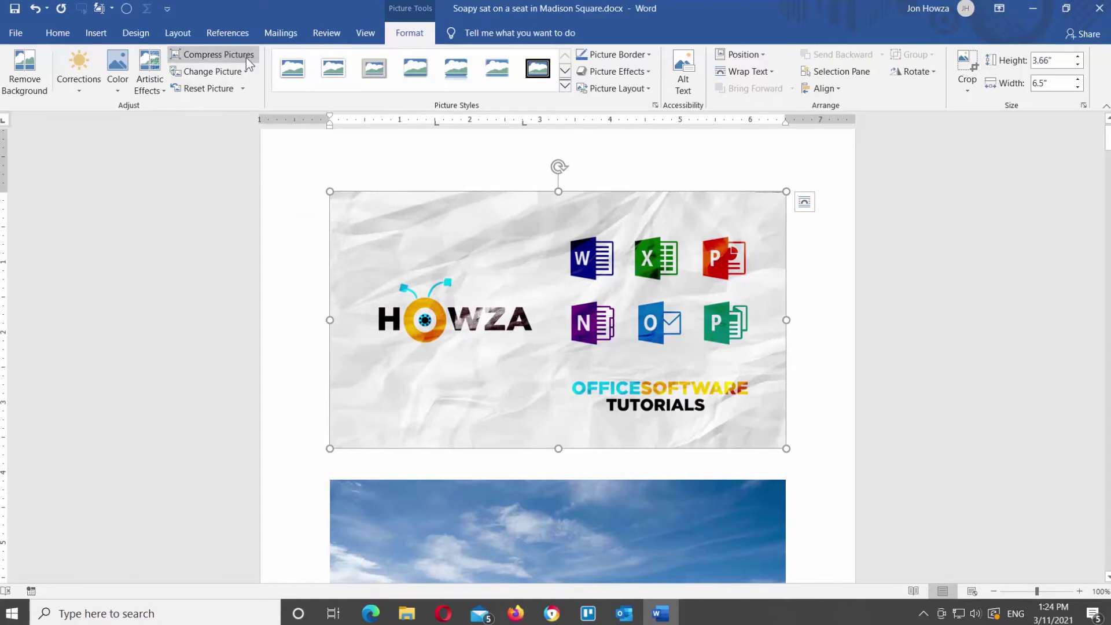
left_click(247, 74)
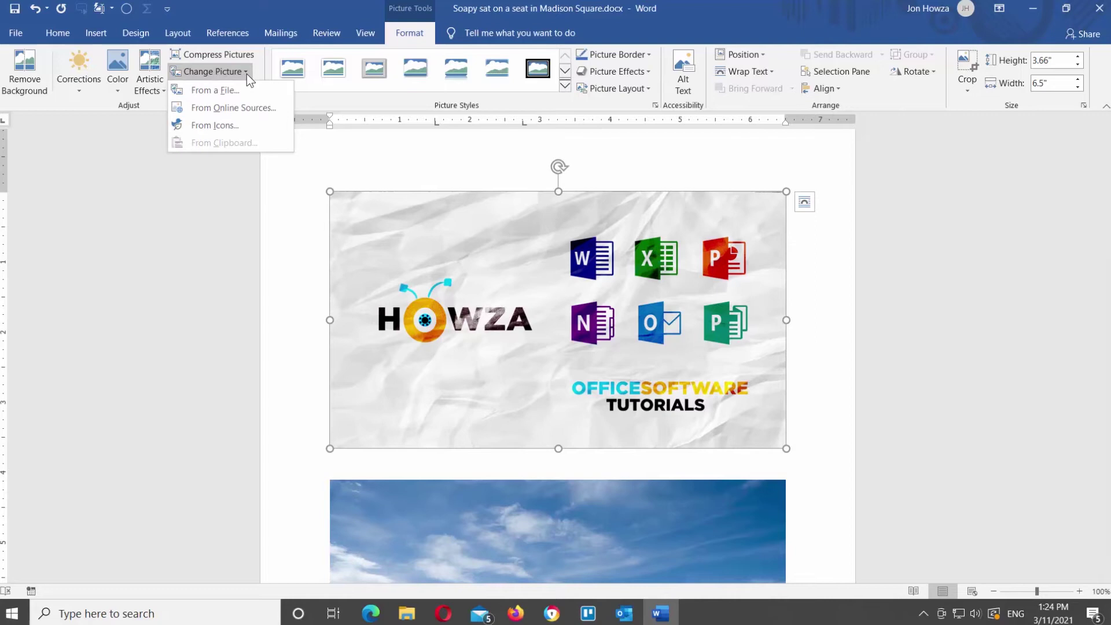
left_click(247, 74)
left_click(244, 89)
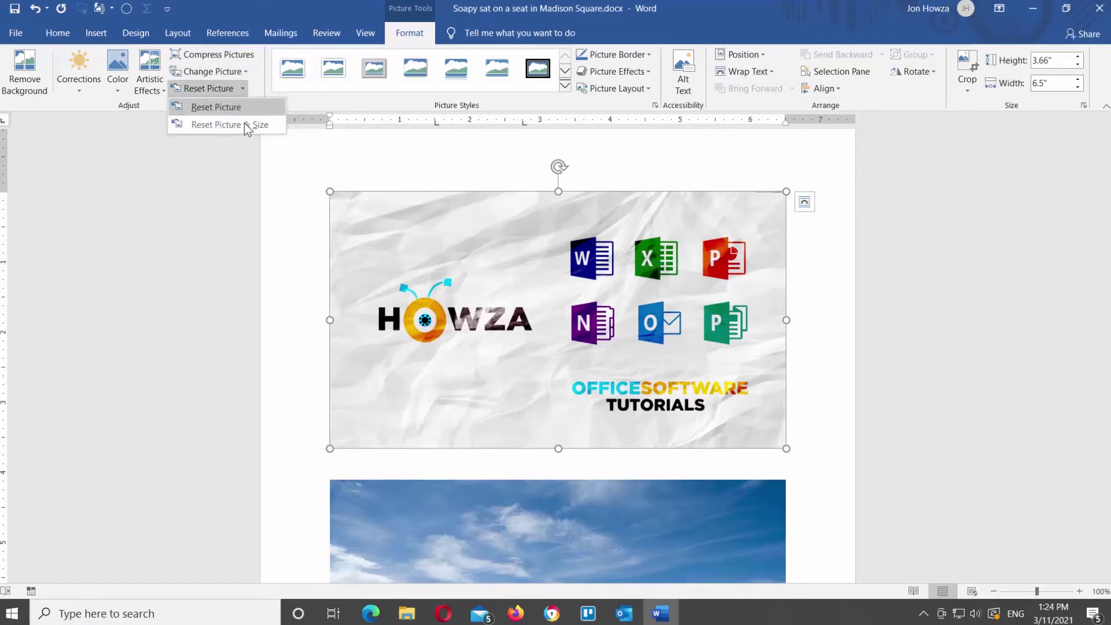
left_click(244, 92)
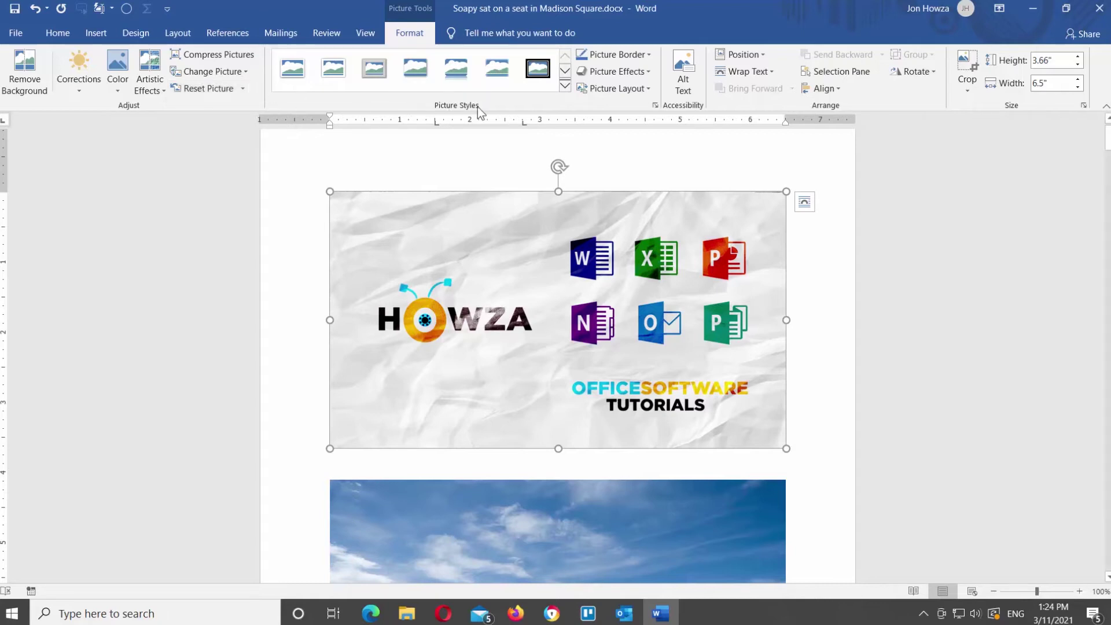
- Apply a shadowed frame picture style to the HOWZA logo, then select the beach photo
left_click(567, 86)
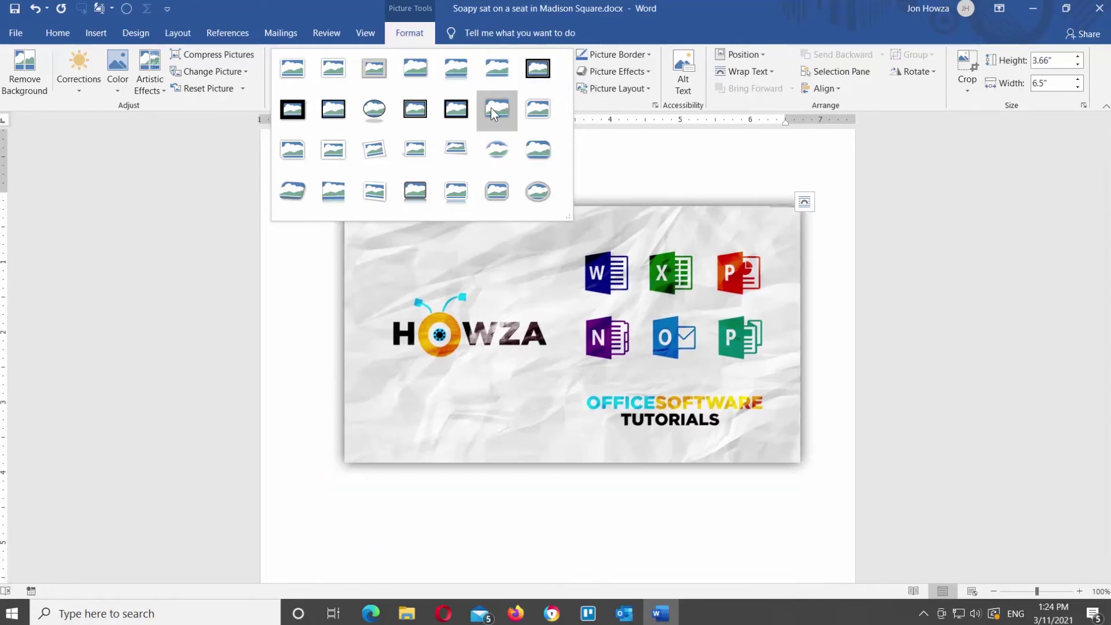
left_click(493, 110)
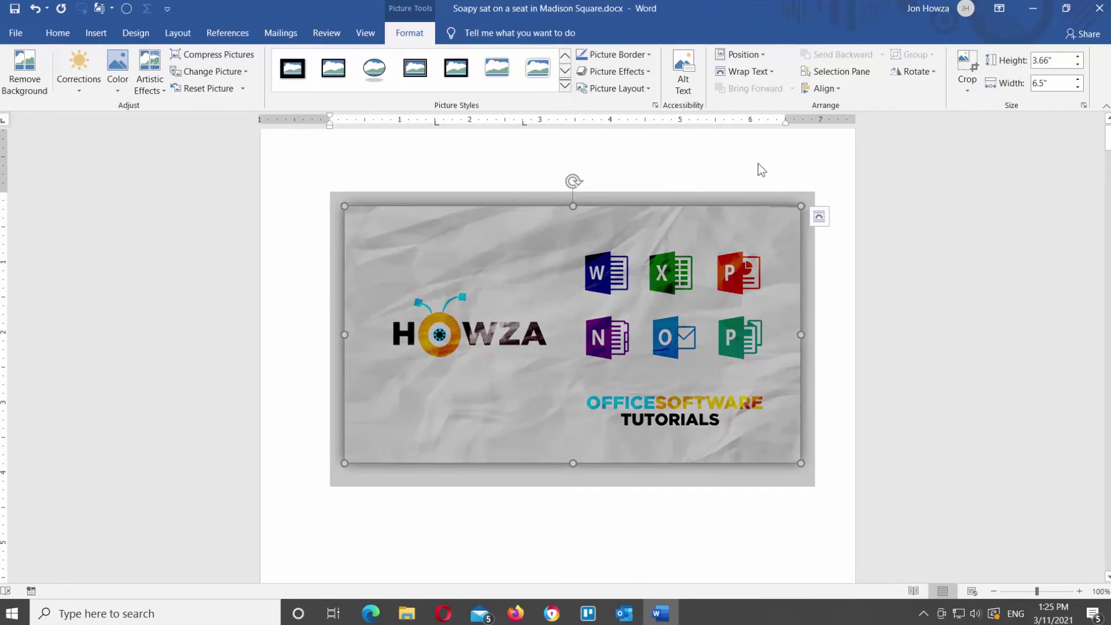
scroll(749, 268, "down", 5)
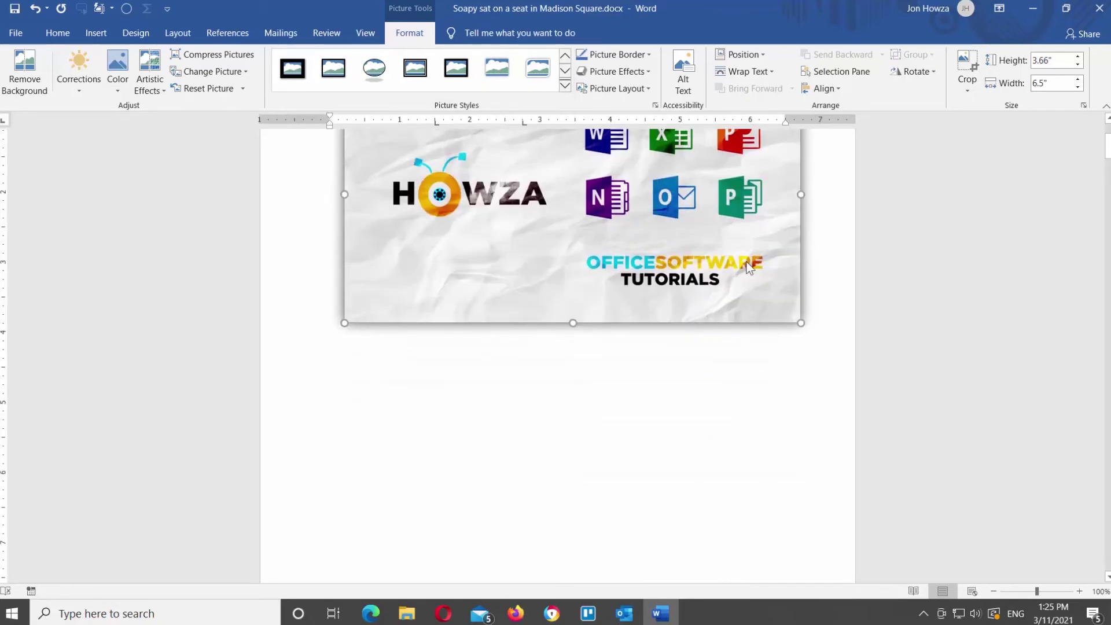
scroll(748, 265, "down", 15)
left_click(699, 331)
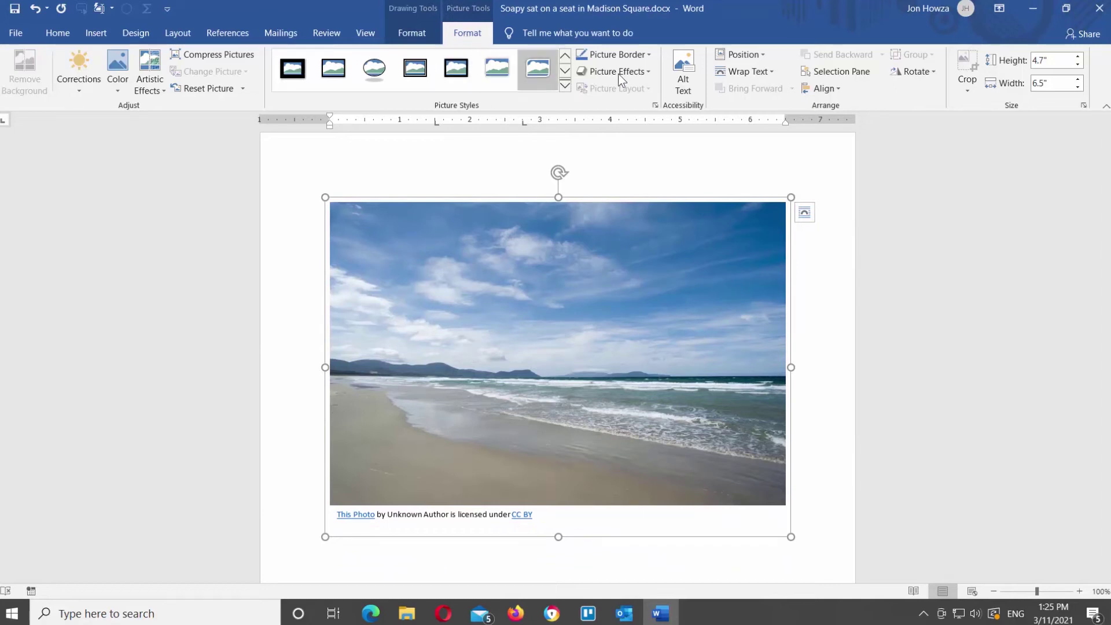
- Give the beach photo a 2¼ pt orange long-dash picture border
left_click(650, 54)
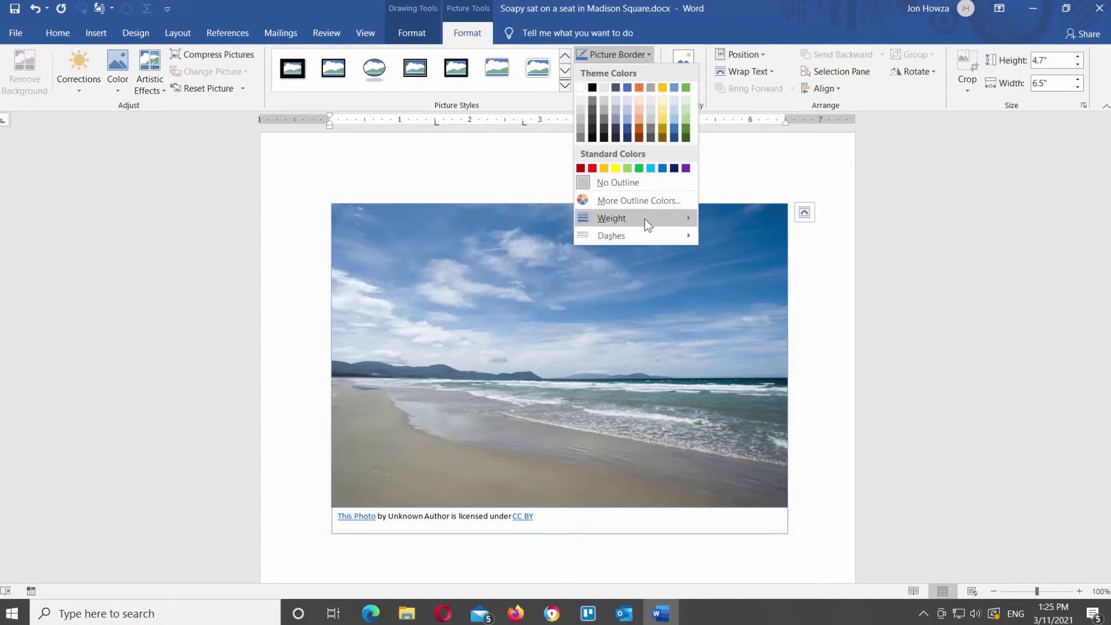
mouse_move(645, 219)
left_click(763, 294)
left_click(648, 53)
left_click(639, 87)
left_click(644, 57)
mouse_move(659, 234)
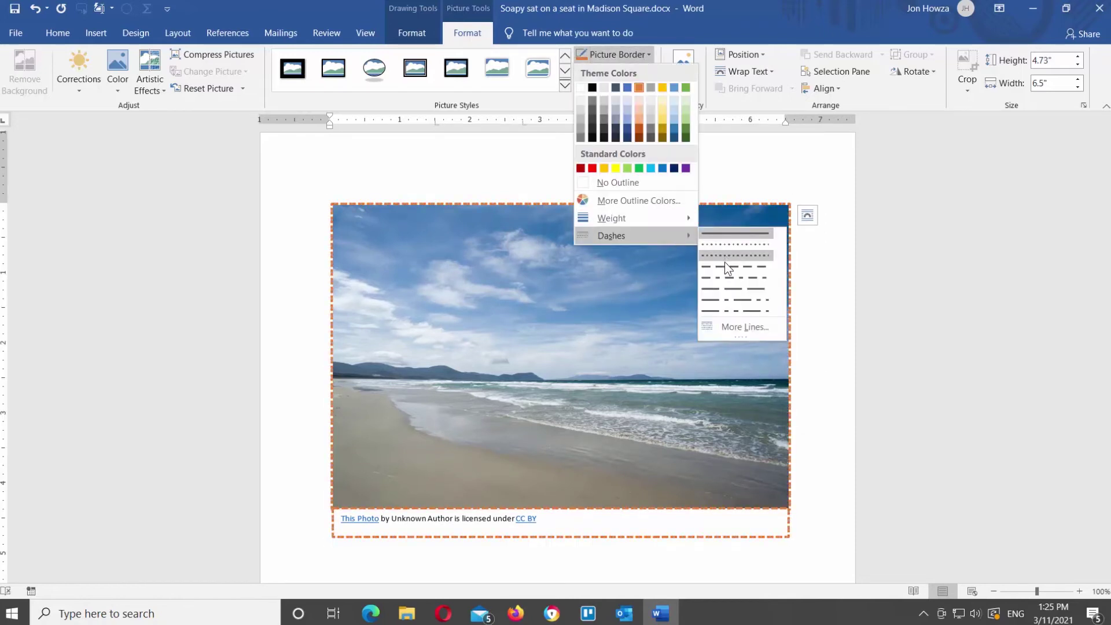
left_click(727, 287)
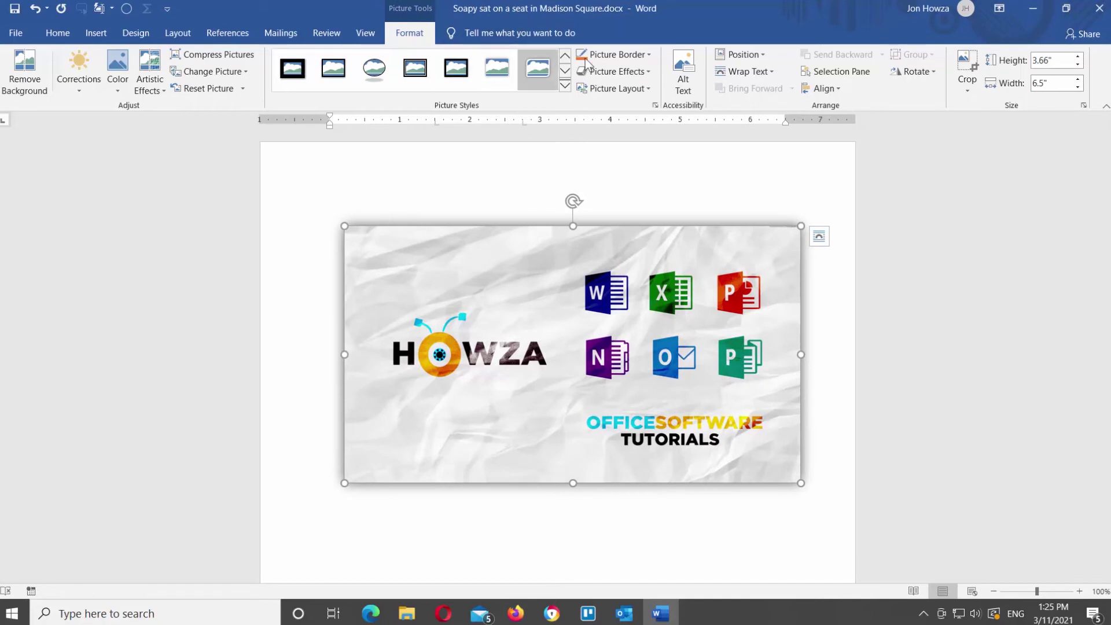
- Apply the centred Inner shadow effect and browse other effects without further changes
left_click(648, 72)
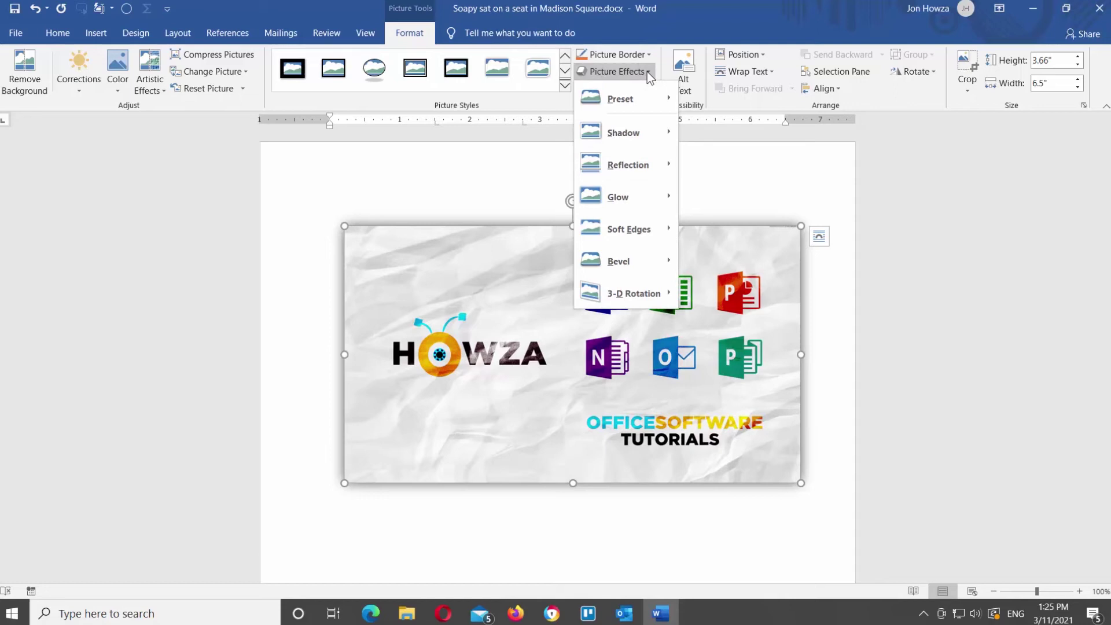
mouse_move(651, 99)
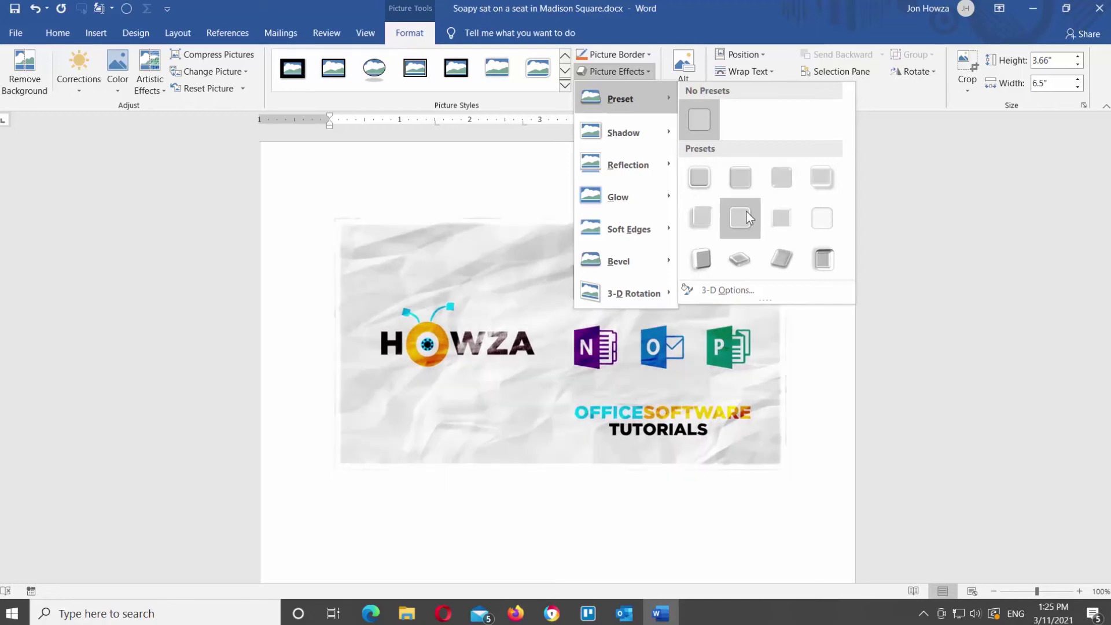
mouse_move(659, 130)
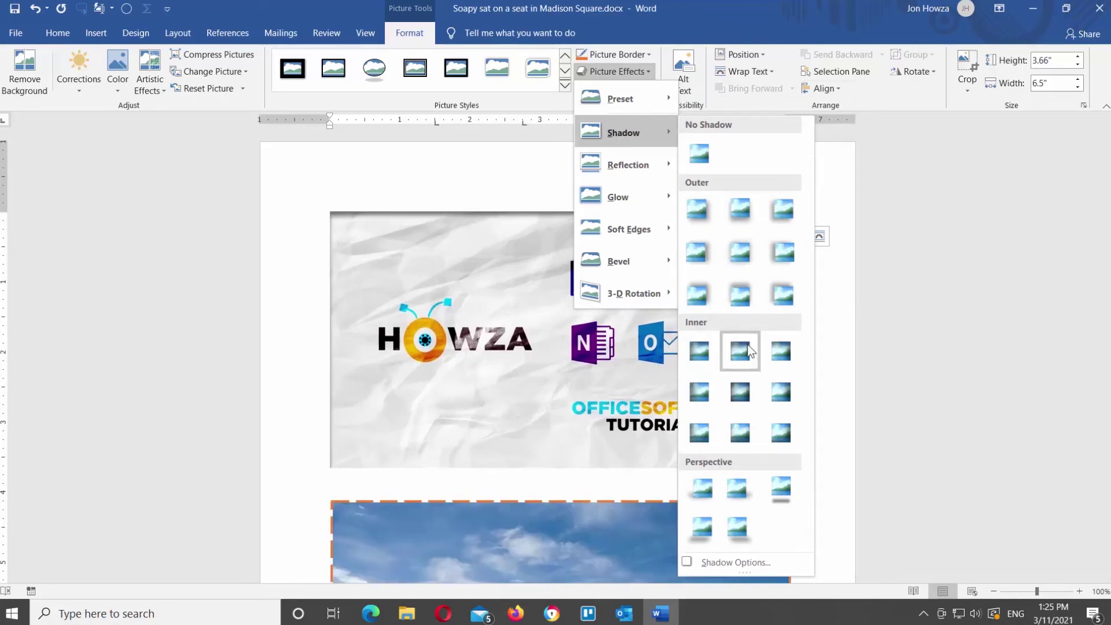
left_click(736, 391)
left_click(651, 74)
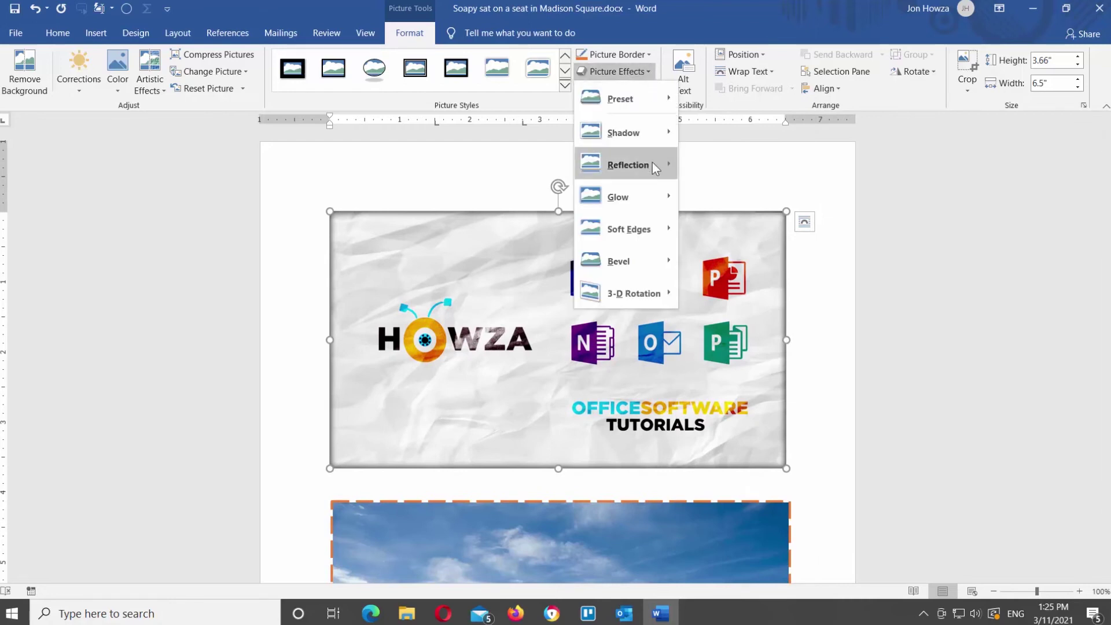
mouse_move(648, 197)
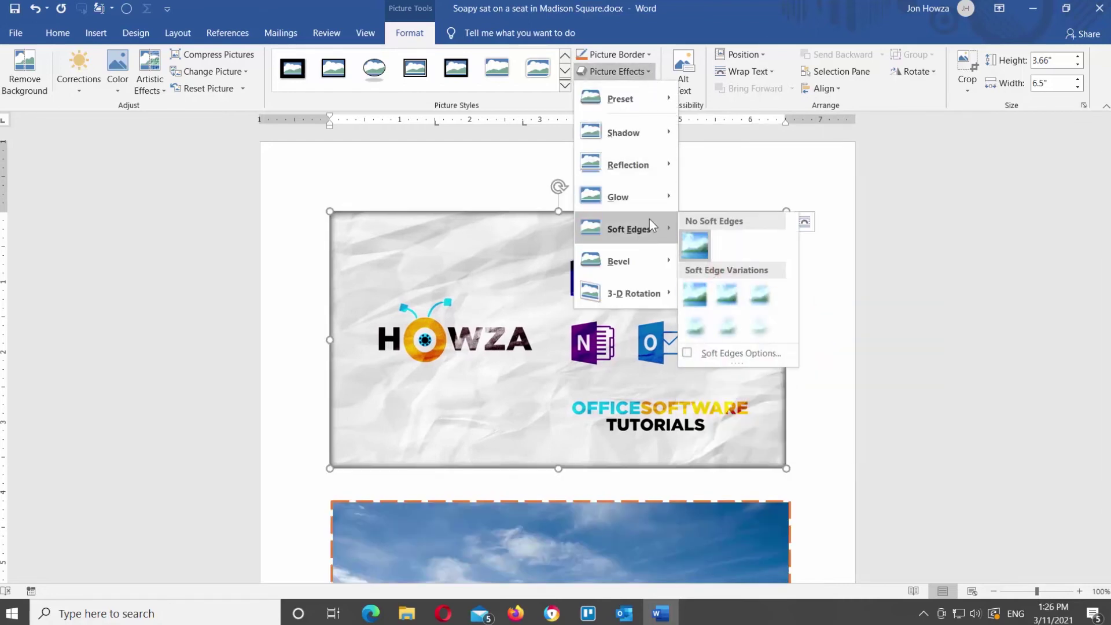
left_click(544, 301)
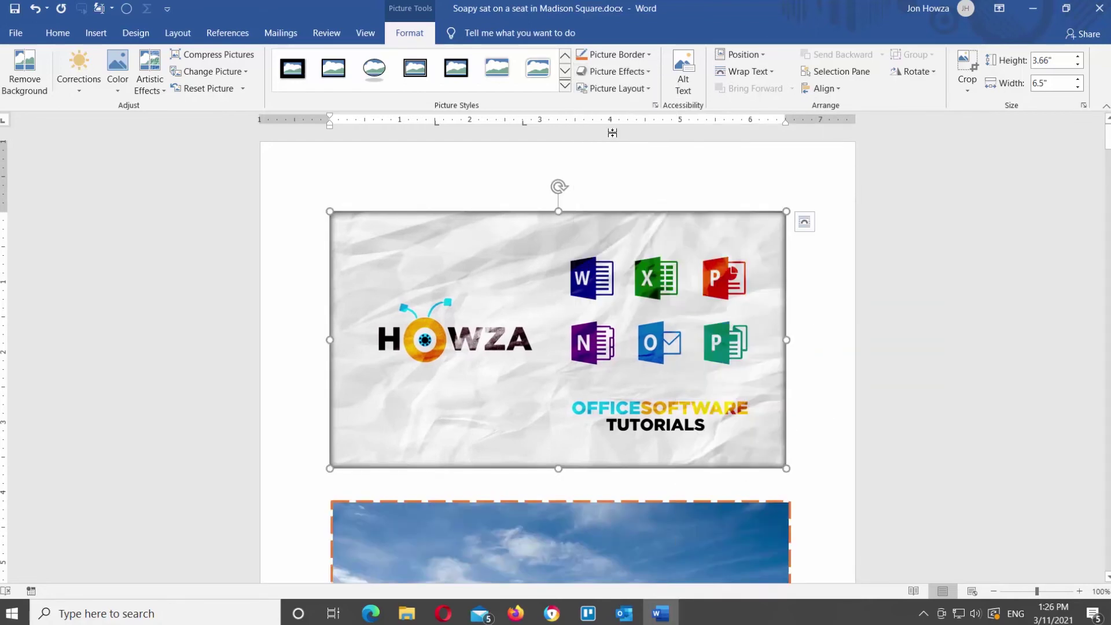
left_click(646, 91)
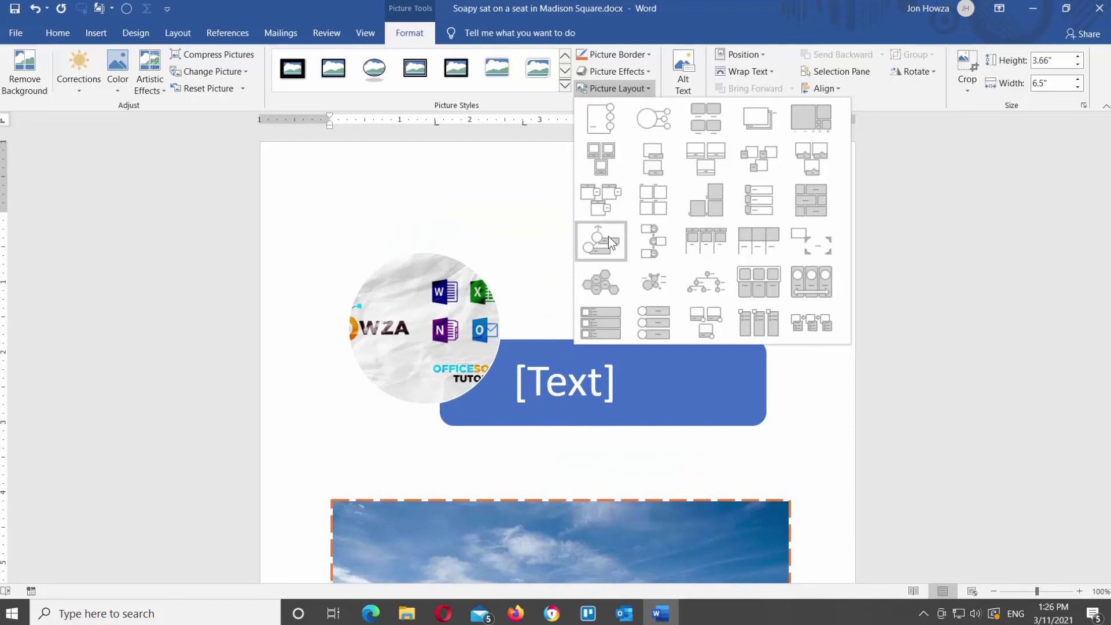
left_click(648, 91)
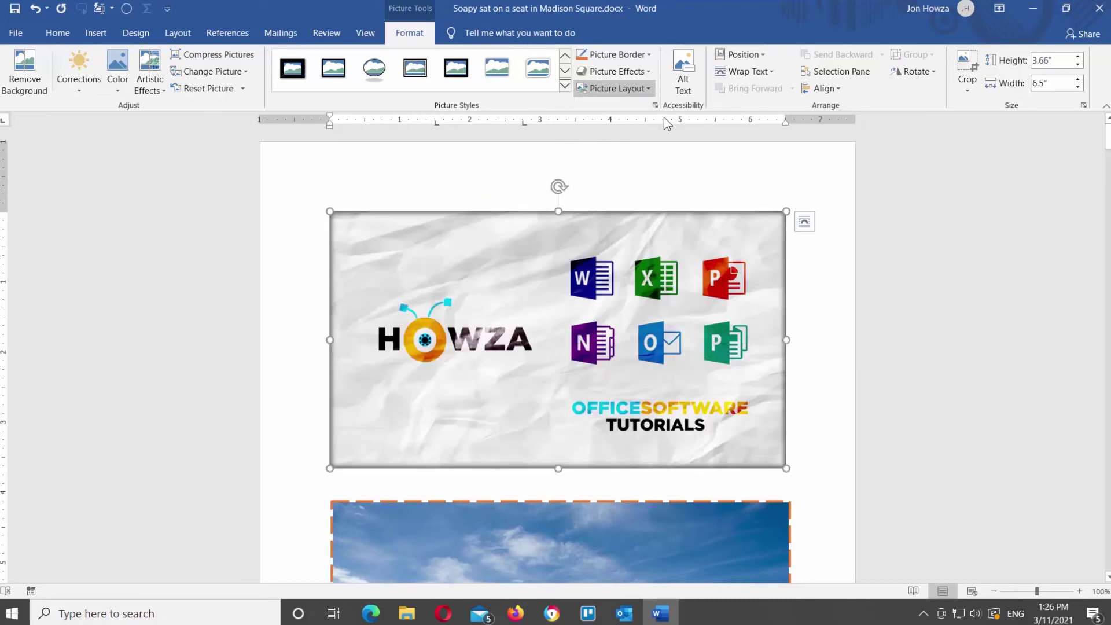
- Position the logo at Top Center with Text Wrapping, leaving Wrap Text unchanged
left_click(766, 53)
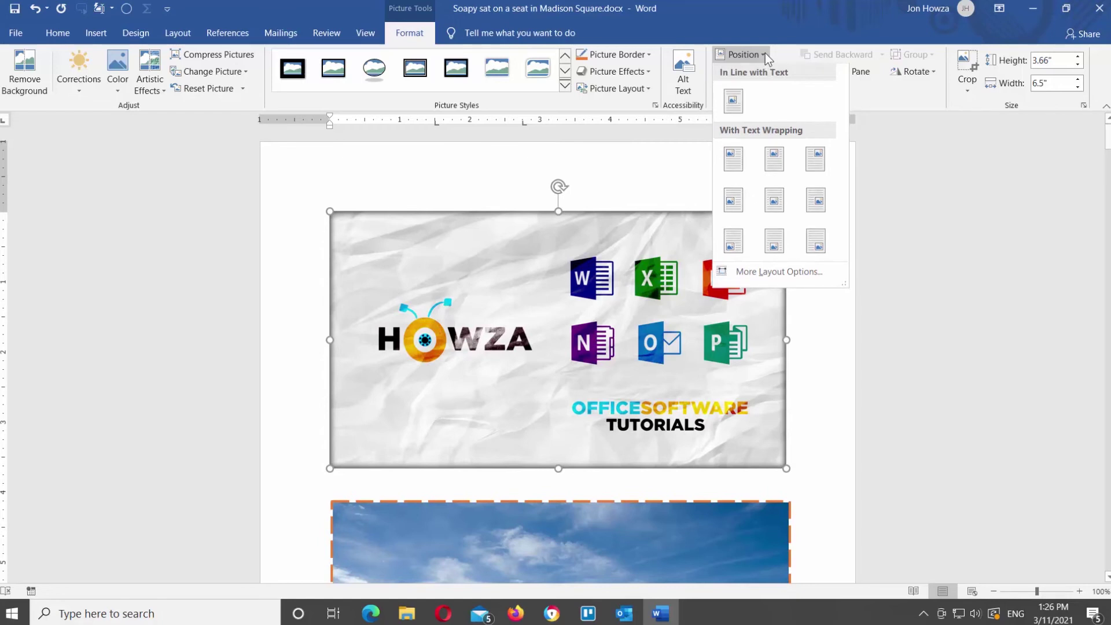
left_click(778, 161)
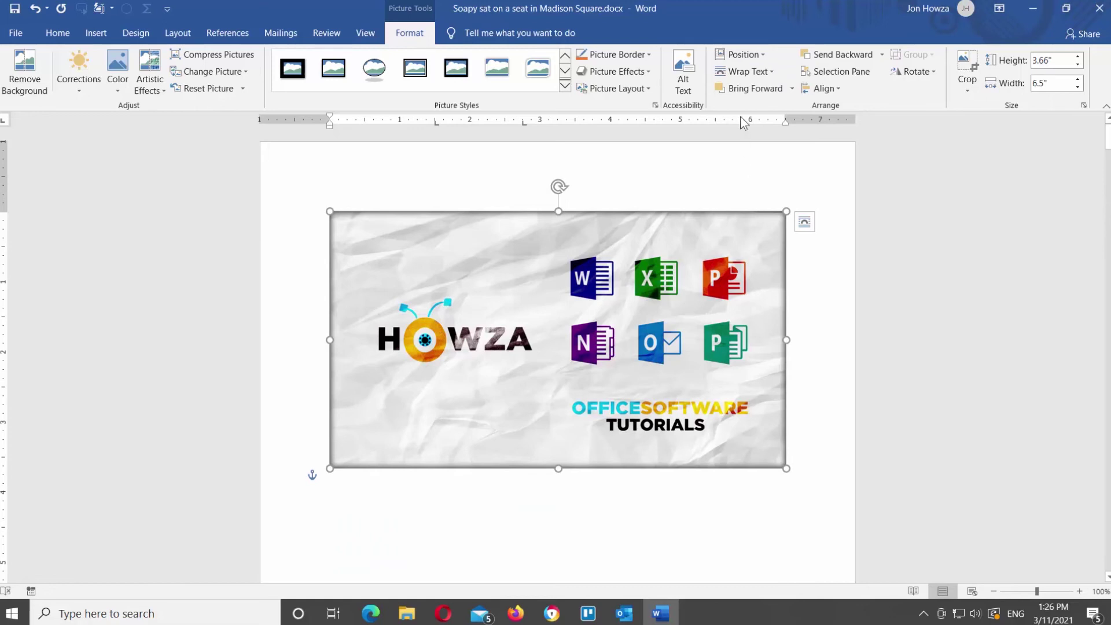
left_click(770, 74)
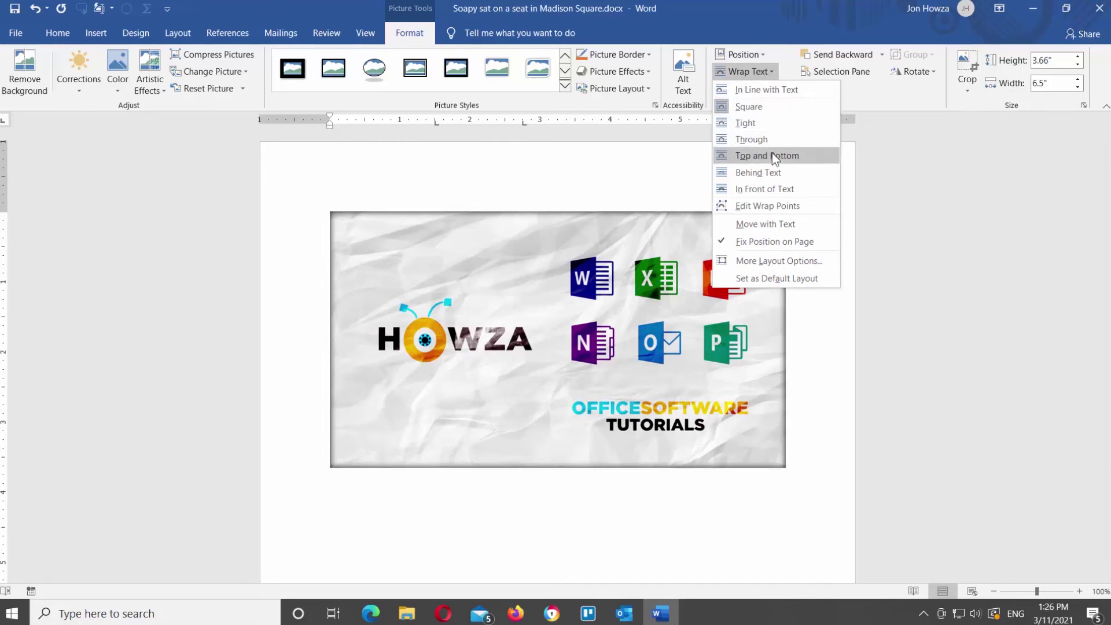
left_click(776, 70)
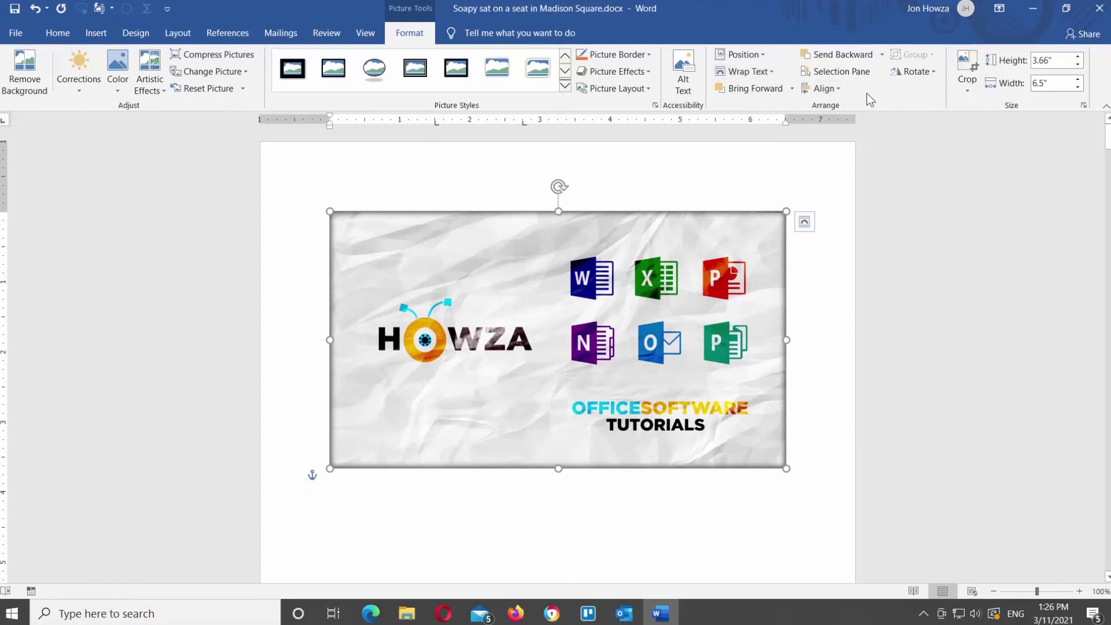
left_click(933, 75)
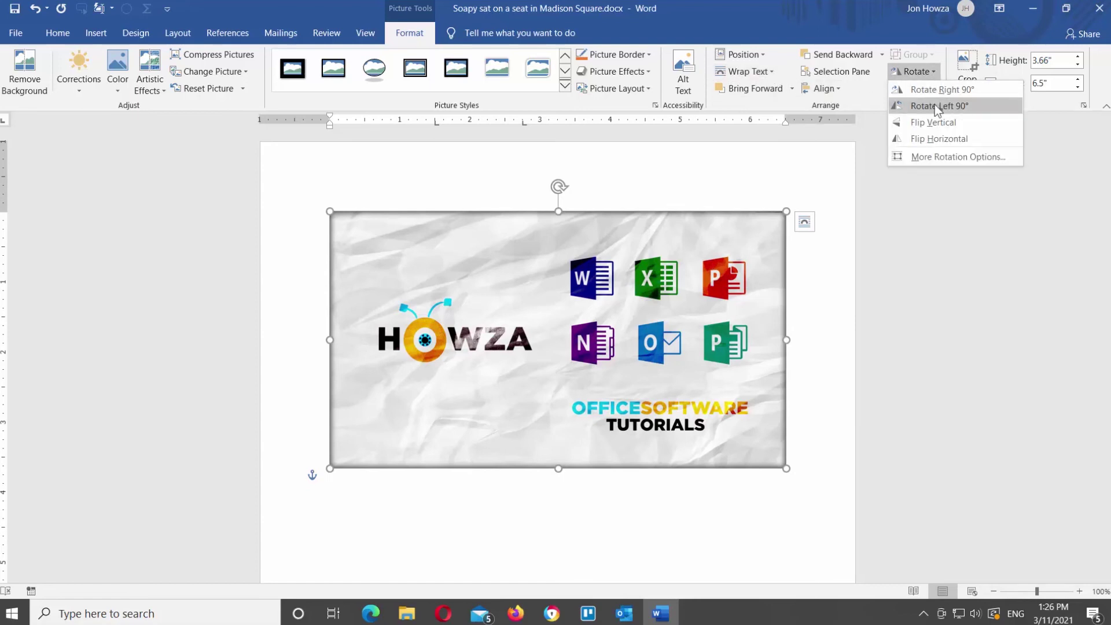
- Rotate the logo left 90°, flip it, rotate right 90°, and open More Rotation Options
left_click(935, 106)
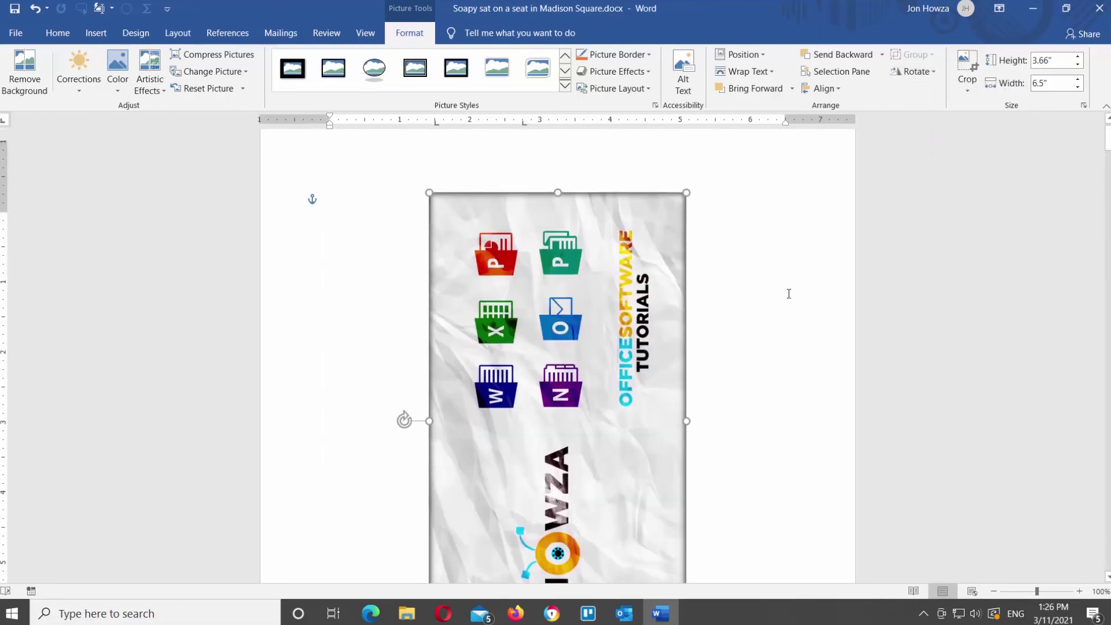
left_click(931, 68)
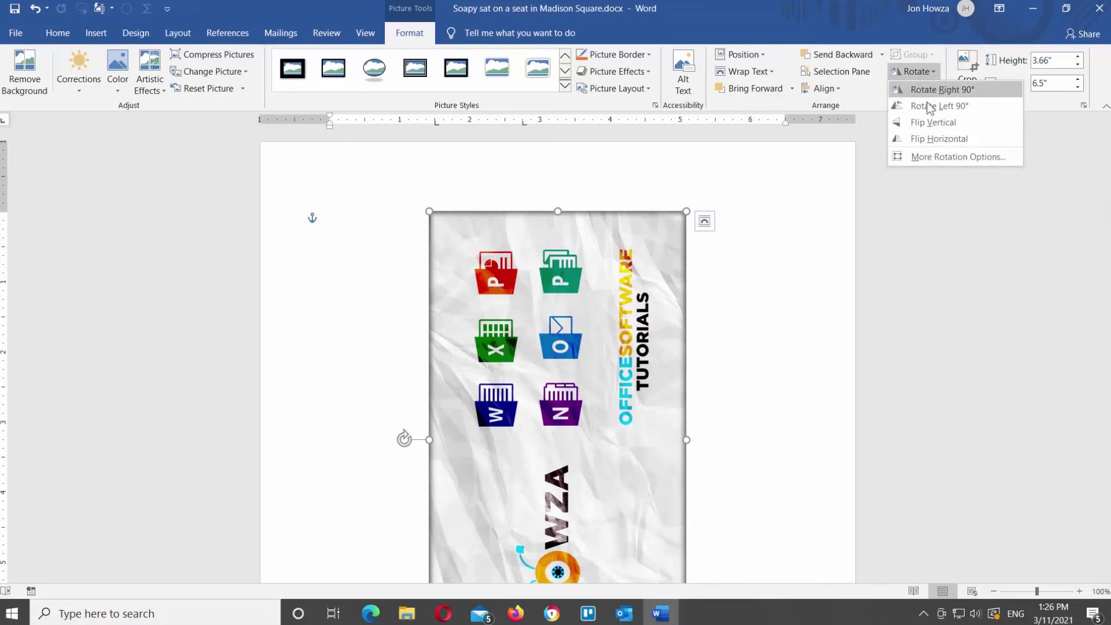
left_click(928, 135)
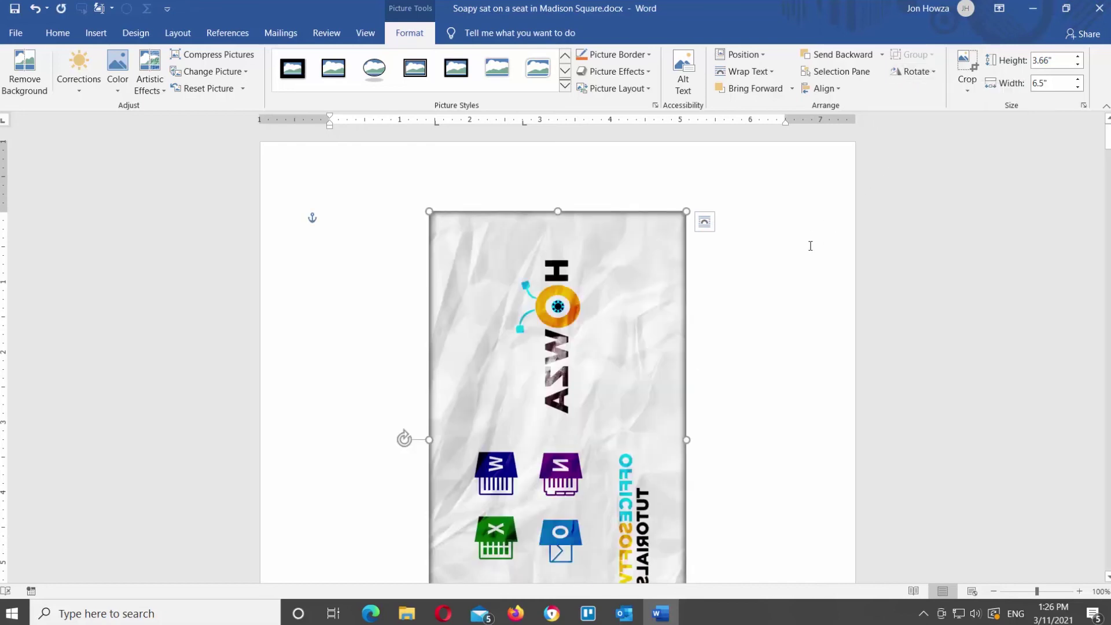
left_click(927, 72)
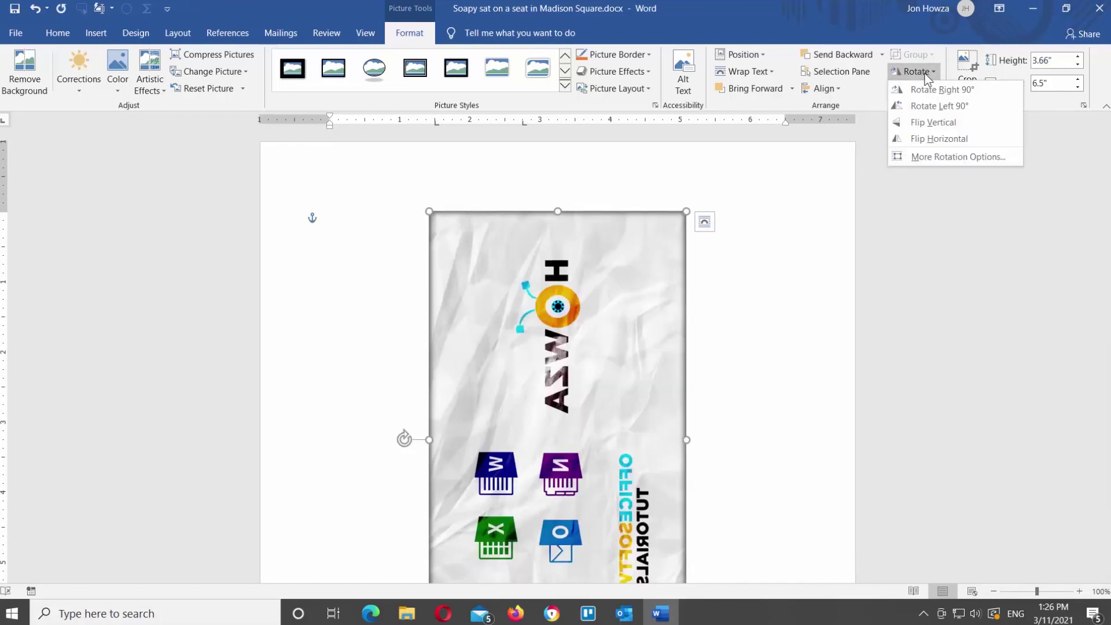
left_click(939, 90)
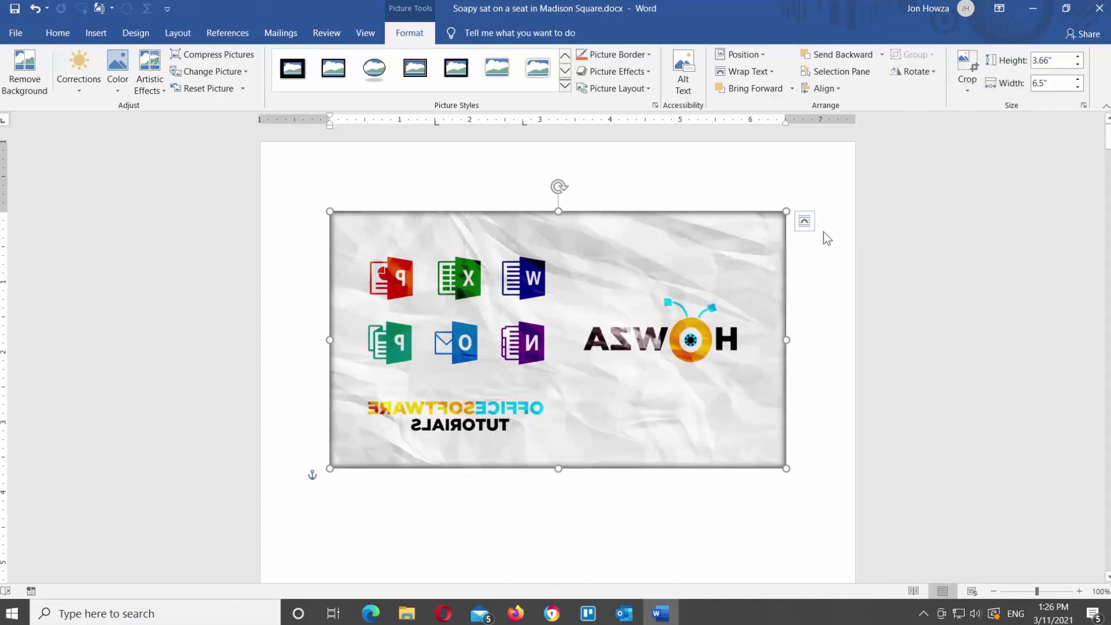
left_click(914, 71)
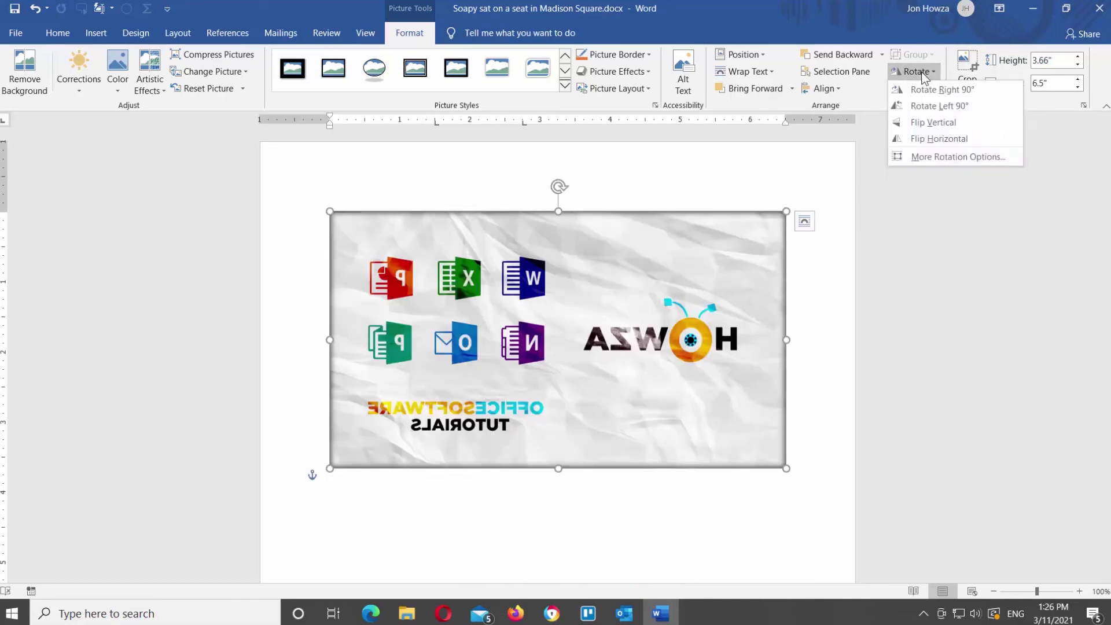
left_click(926, 158)
left_click_drag(588, 118, 984, 138)
- Set the logo's height to 4.56" and rotation to 169°, apply, then undo it
left_click(911, 202)
left_click(910, 202)
left_click(910, 202)
left_click(910, 202)
left_click(911, 202)
left_click(911, 202)
left_click(911, 202)
left_click(911, 202)
left_click(910, 202)
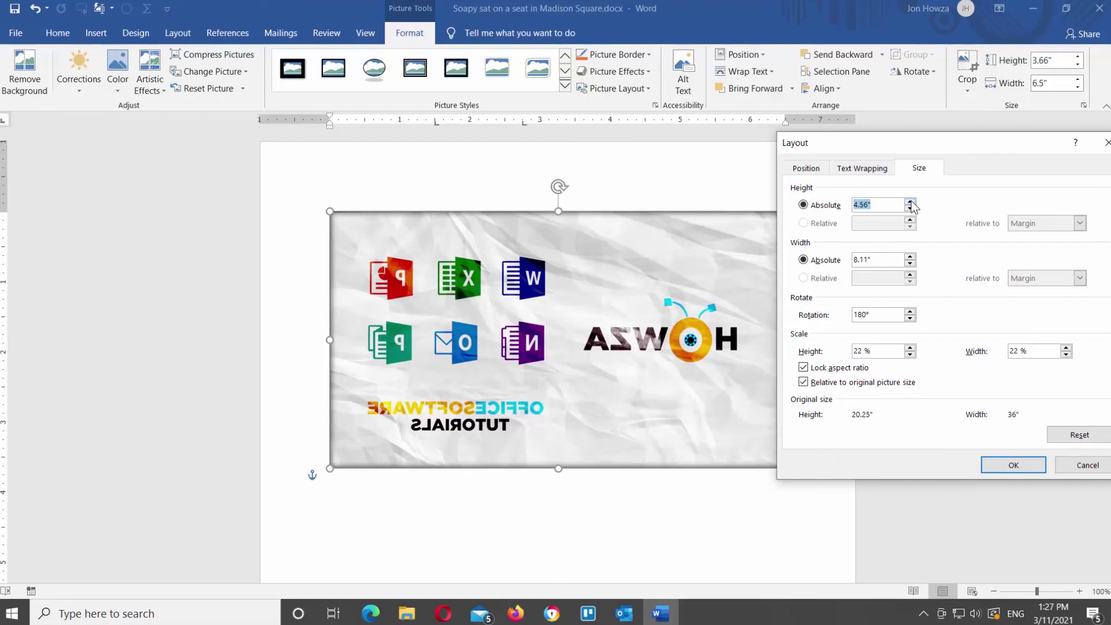
left_click(911, 317)
left_click(911, 318)
left_click(910, 318)
left_click(911, 318)
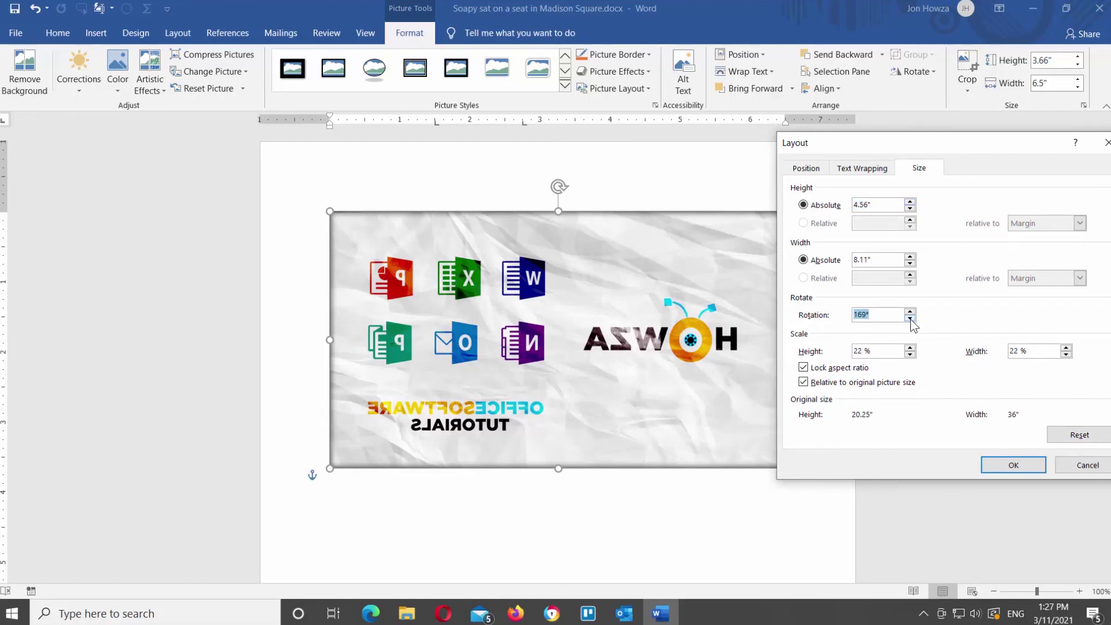
left_click(1014, 465)
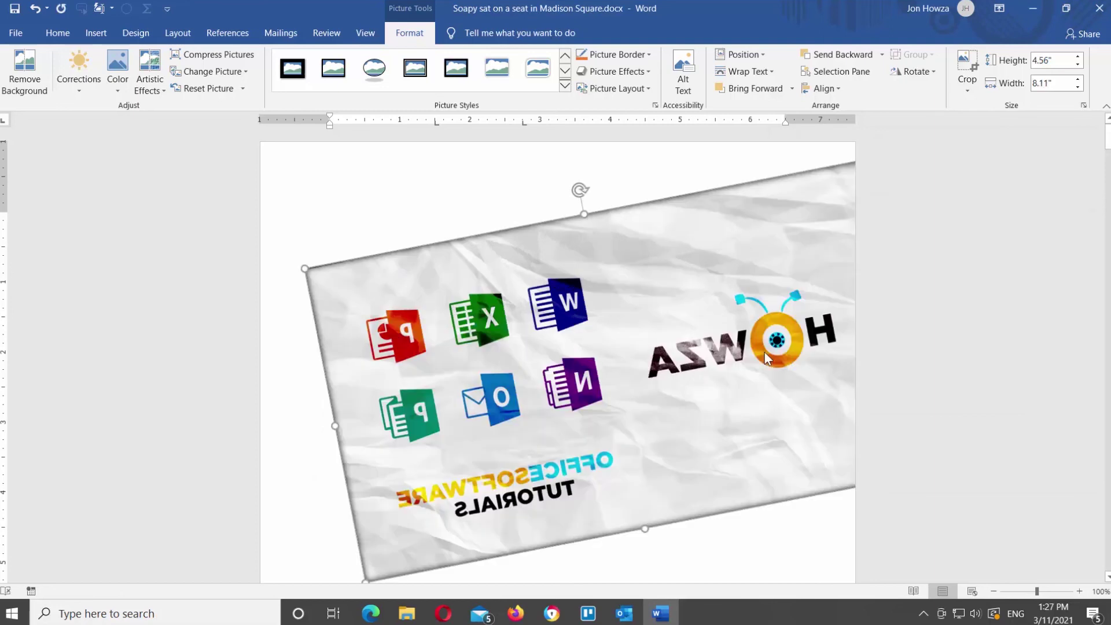
key("ctrl+z")
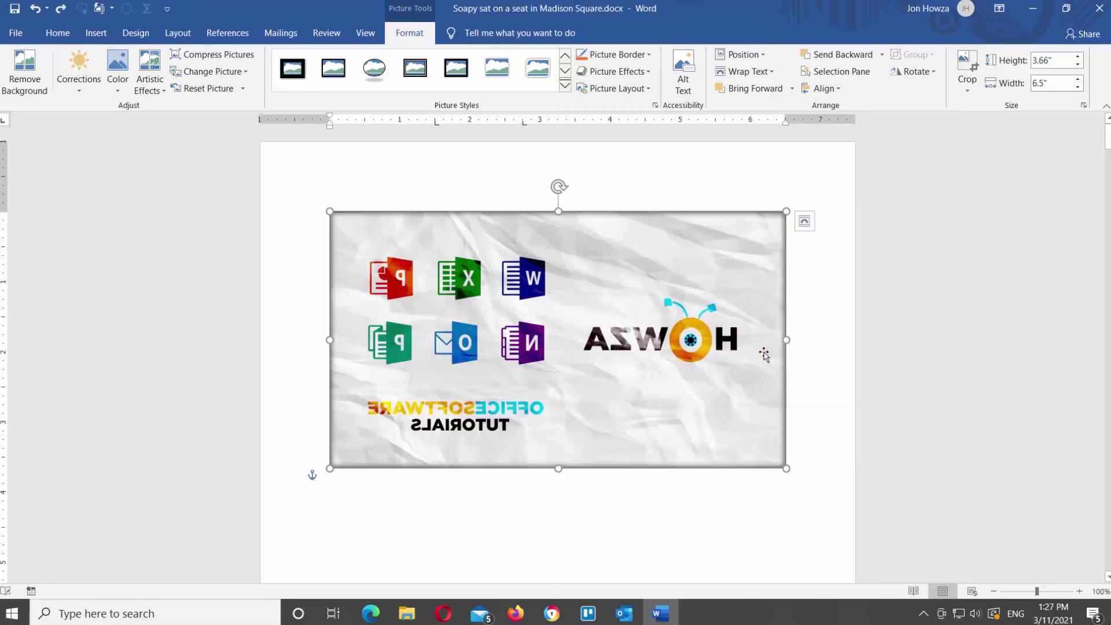
left_click(58, 33)
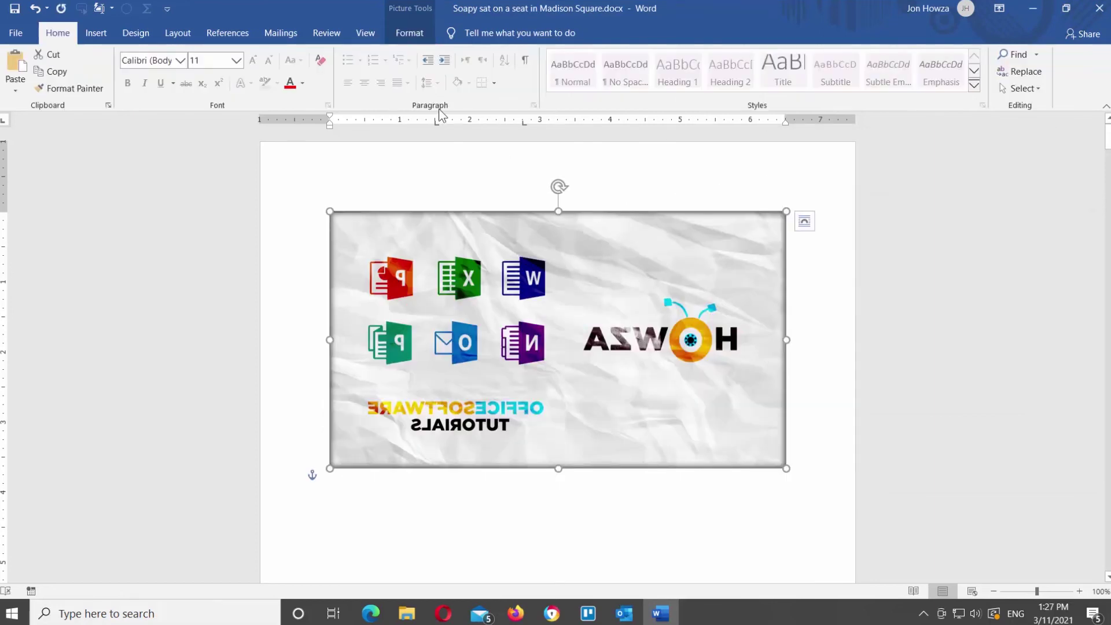
left_click(410, 32)
left_click(967, 87)
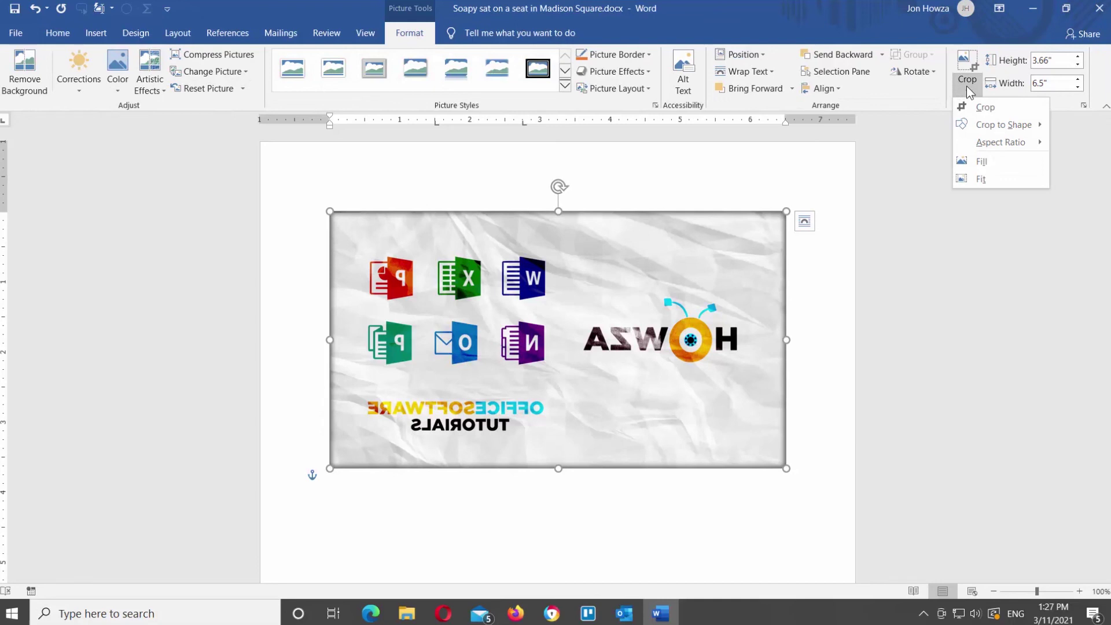
left_click(983, 107)
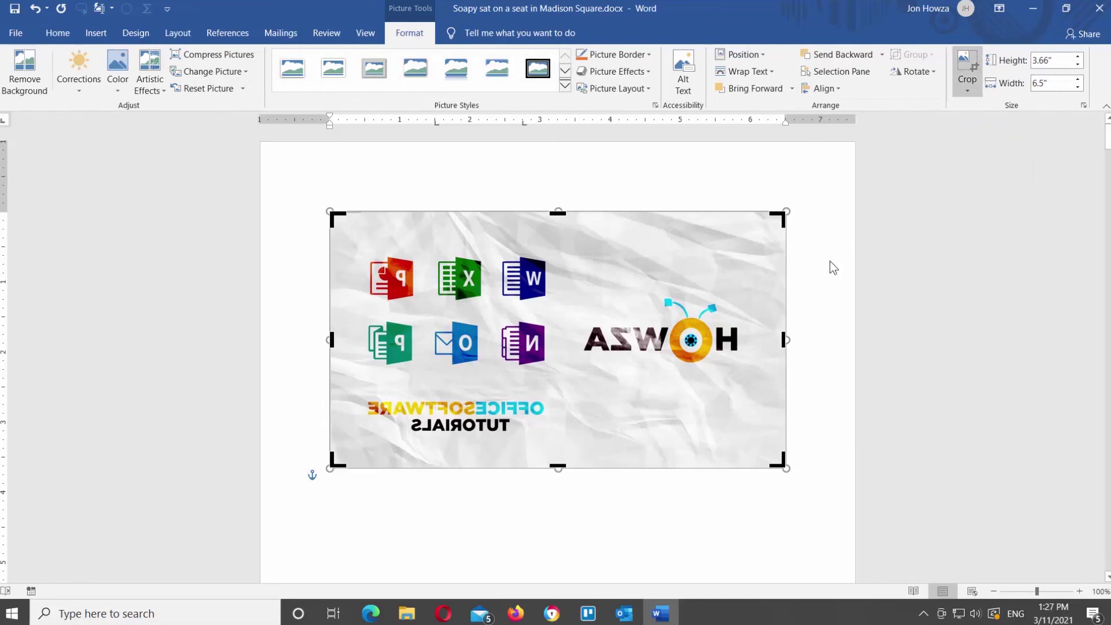
left_click_drag(784, 340, 658, 340)
left_click_drag(405, 219, 568, 226)
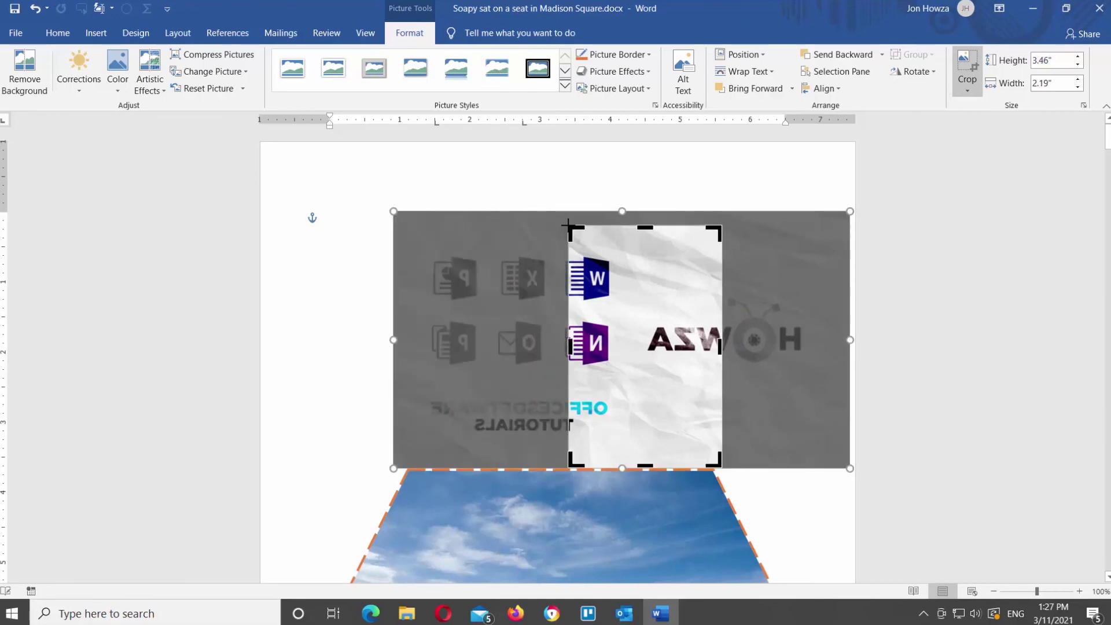
left_click(967, 66)
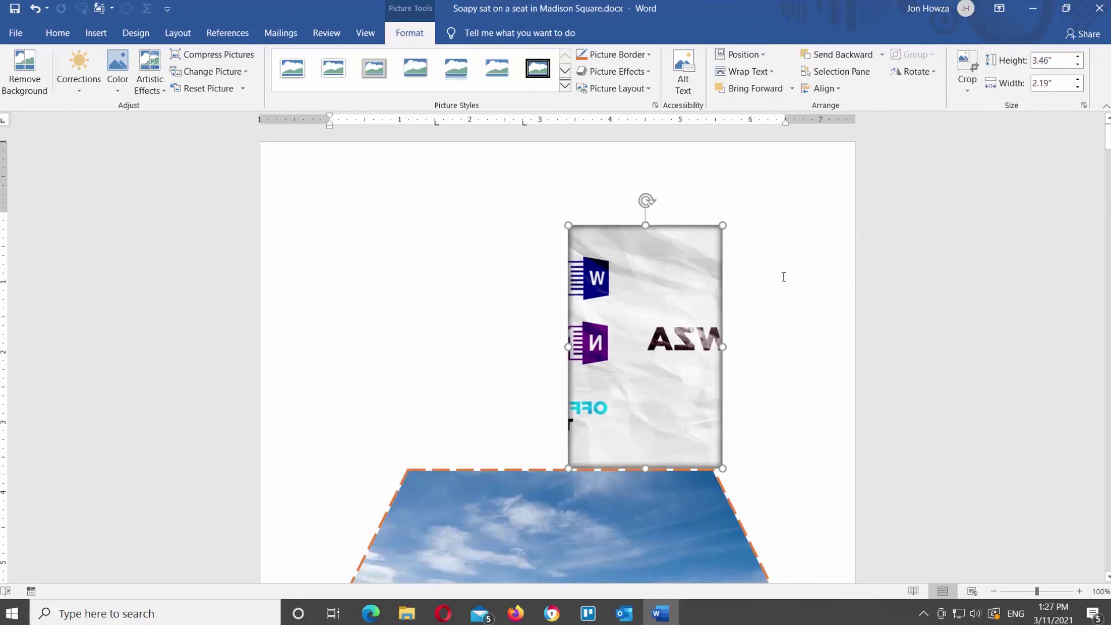
key("ctrl+z")
key("ctrl+z")
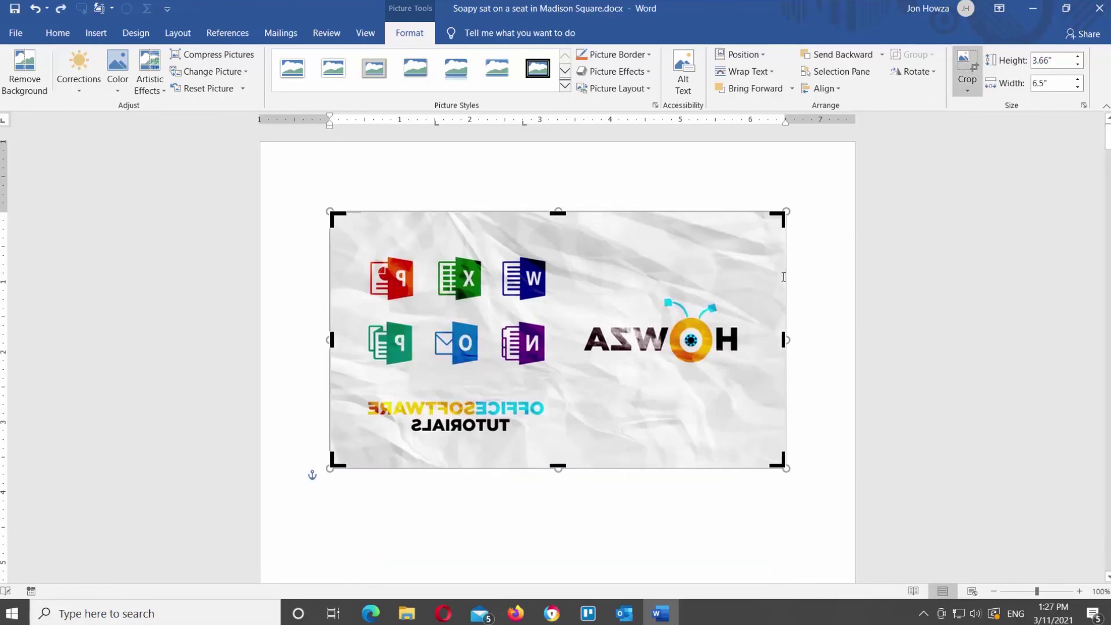
left_click(784, 277)
left_click(740, 286)
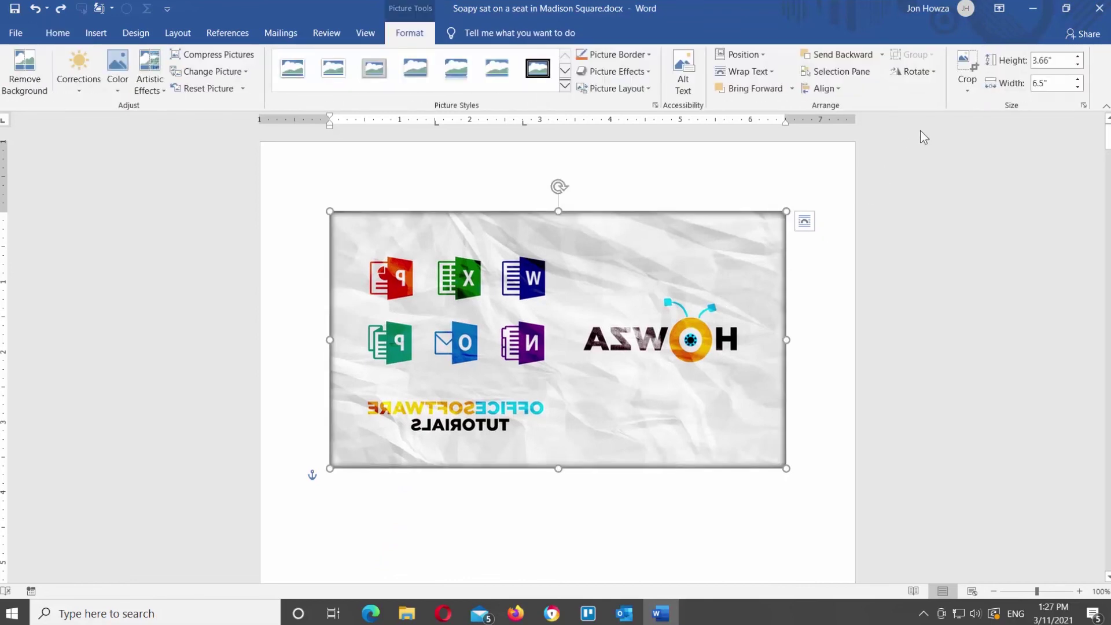
left_click(967, 91)
- Crop the logo to a Chevron shape, then undo the crop
mouse_move(1013, 130)
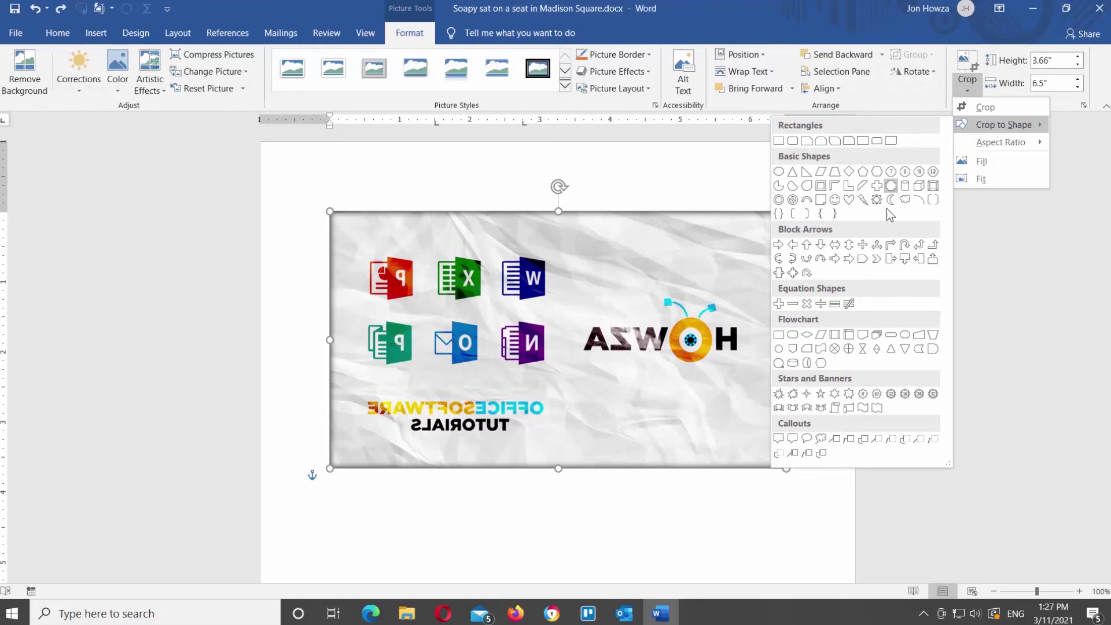
left_click(877, 259)
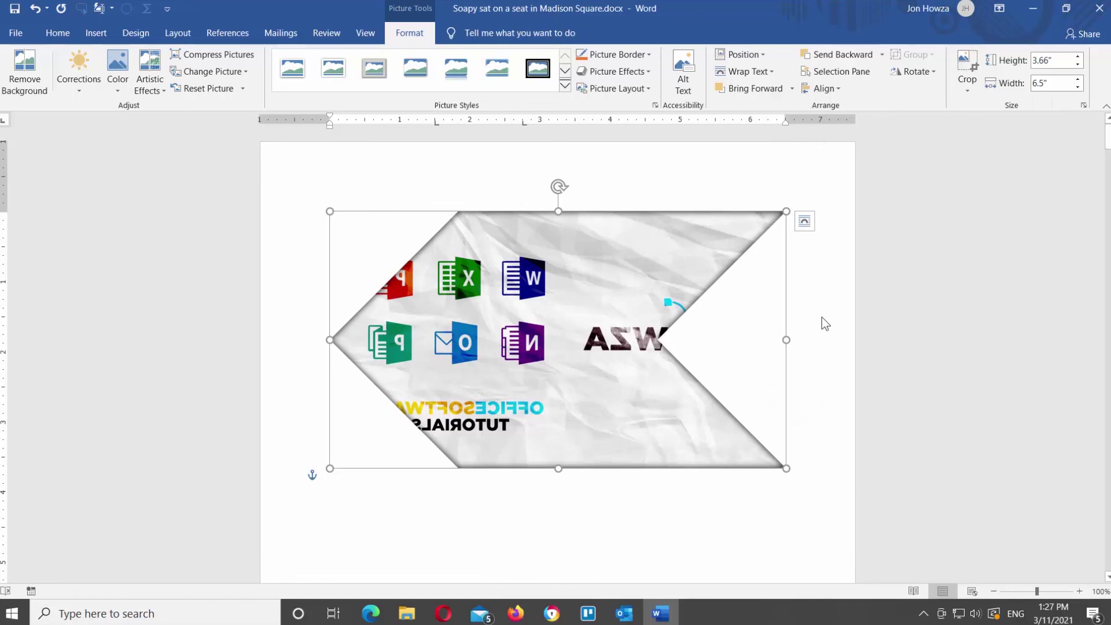
key("ctrl+z")
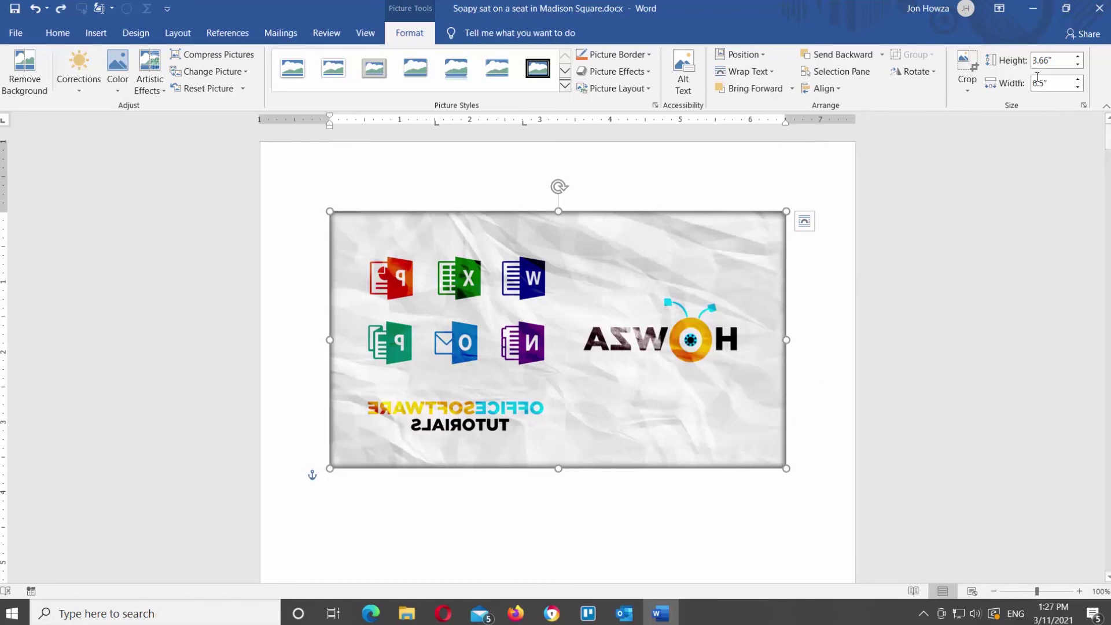
- Raise the logo's height to 4" using the Height spinner
left_click(1079, 57)
left_click(1078, 57)
left_click(1078, 57)
left_click(1079, 57)
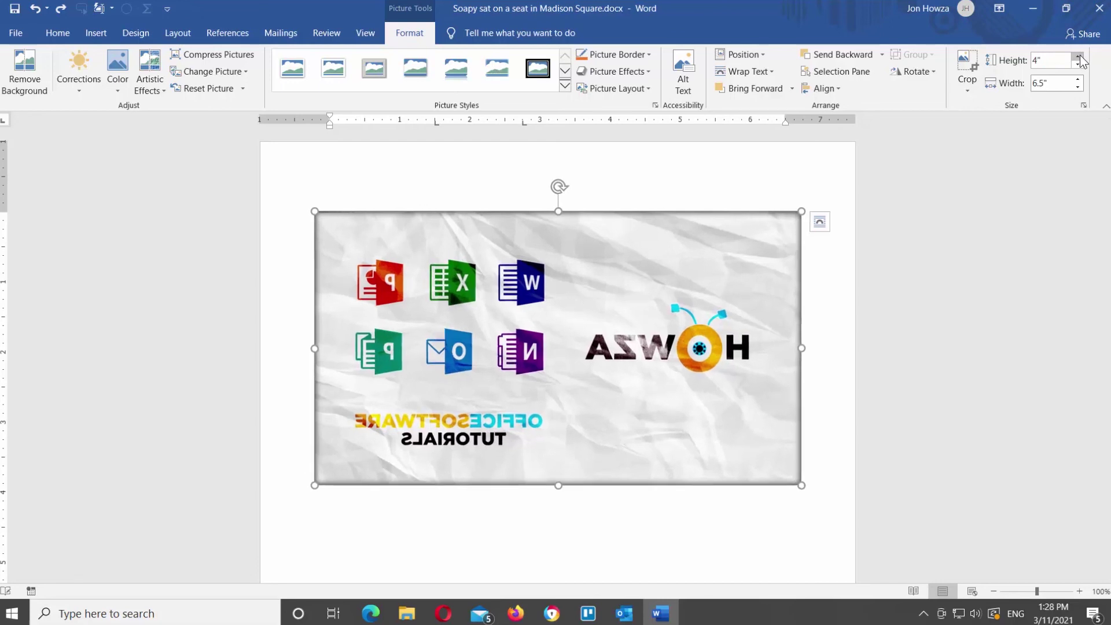